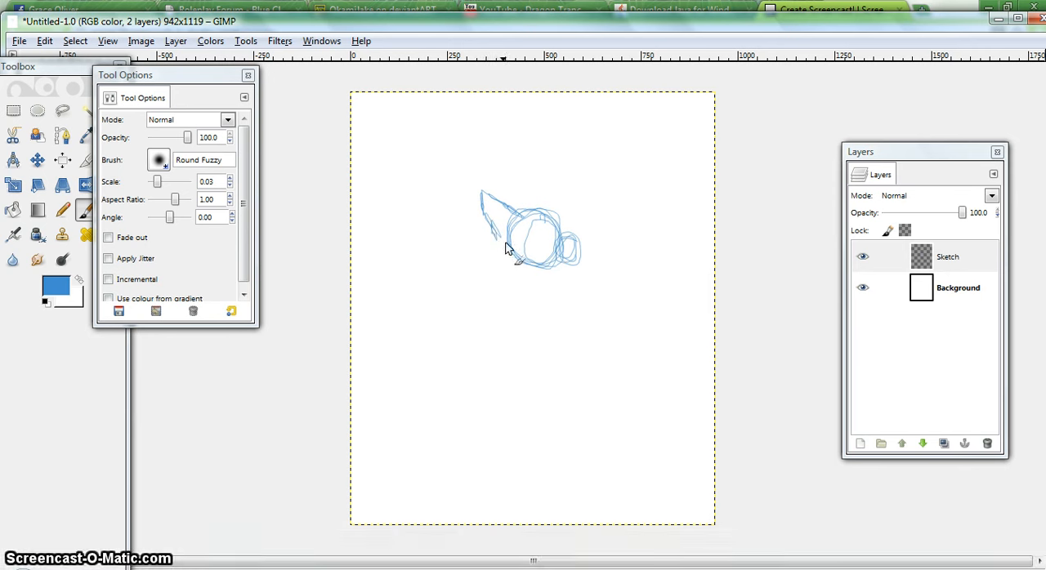
Sketch the second ear, the muzzle contour and the cheek fur on the canine head in blue
mouse_move(553, 221)
left_mouse_down()
mouse_move(532, 201)
mouse_move(523, 217)
mouse_move(539, 207)
left_mouse_up()
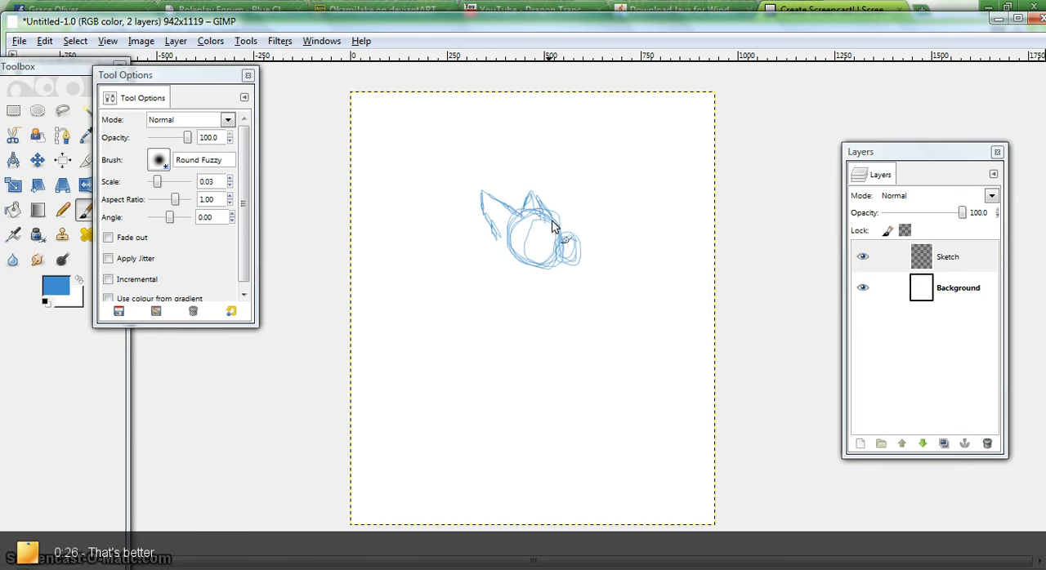
left_click_drag(558, 243, 570, 249)
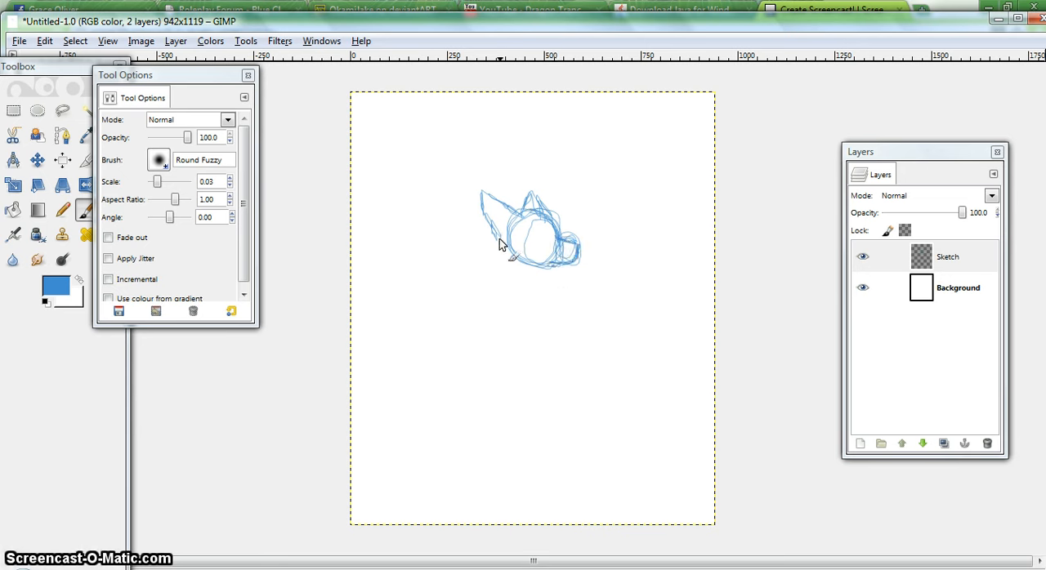
mouse_move(505, 263)
left_mouse_down()
mouse_move(515, 259)
mouse_move(513, 273)
left_mouse_up()
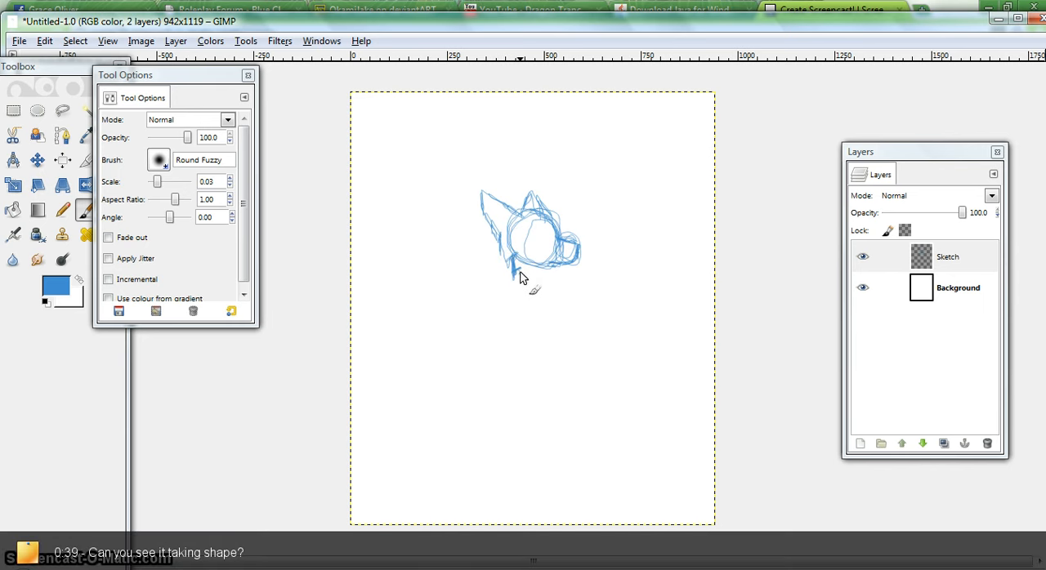
Sketch the body in blue: the back curving into a large curled tail, the chest and the front leg with its paw
mouse_move(519, 277)
left_mouse_down()
mouse_move(410, 313)
mouse_move(400, 326)
mouse_move(402, 318)
mouse_move(391, 349)
mouse_move(396, 332)
mouse_move(396, 378)
mouse_move(410, 400)
mouse_move(398, 386)
mouse_move(442, 417)
mouse_move(428, 408)
mouse_move(479, 419)
mouse_move(465, 414)
mouse_move(565, 394)
mouse_move(517, 360)
mouse_move(426, 365)
left_mouse_up()
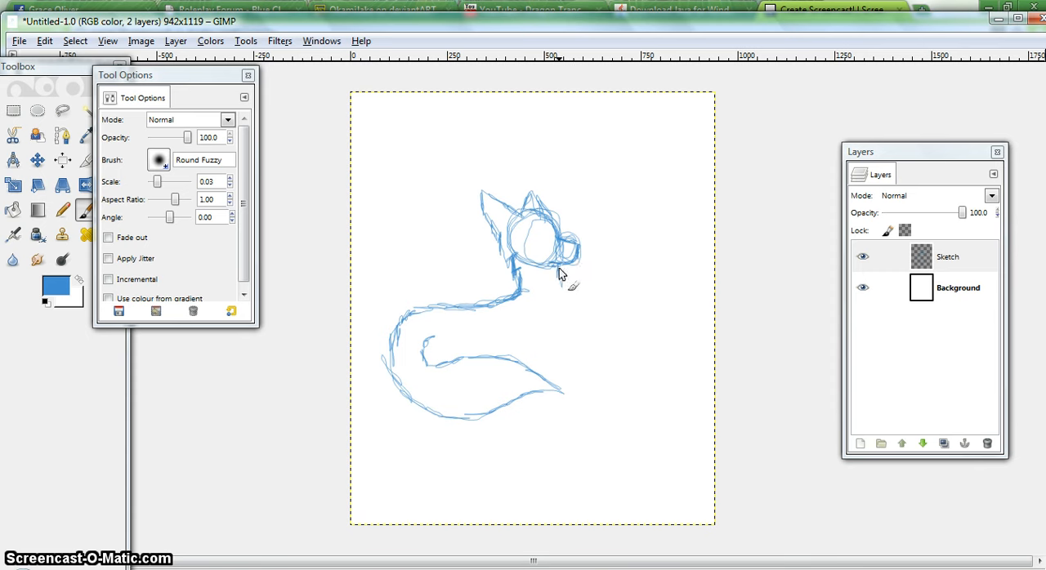
left_click_drag(560, 273, 564, 358)
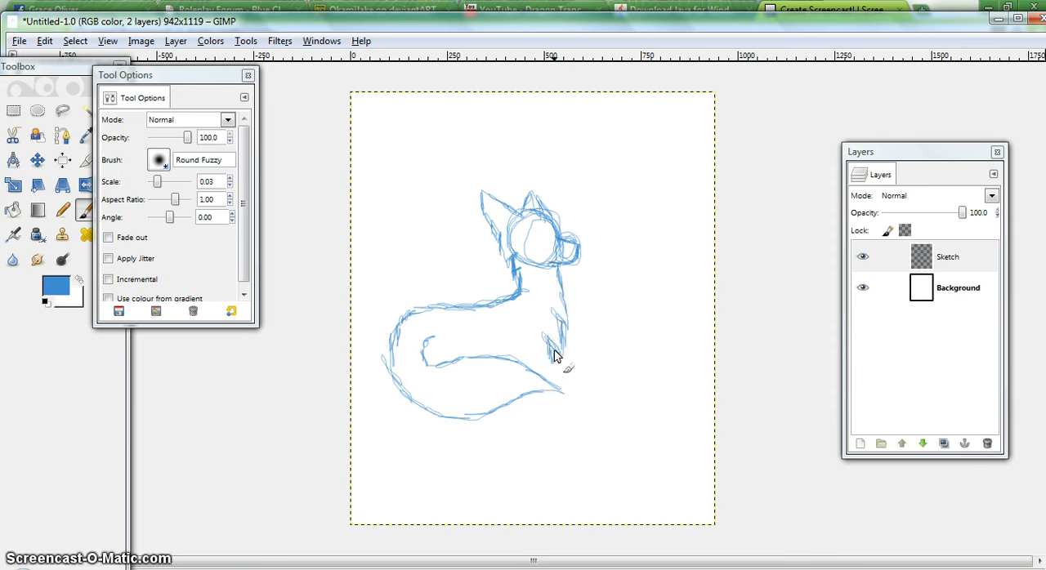
left_click_drag(553, 351, 571, 402)
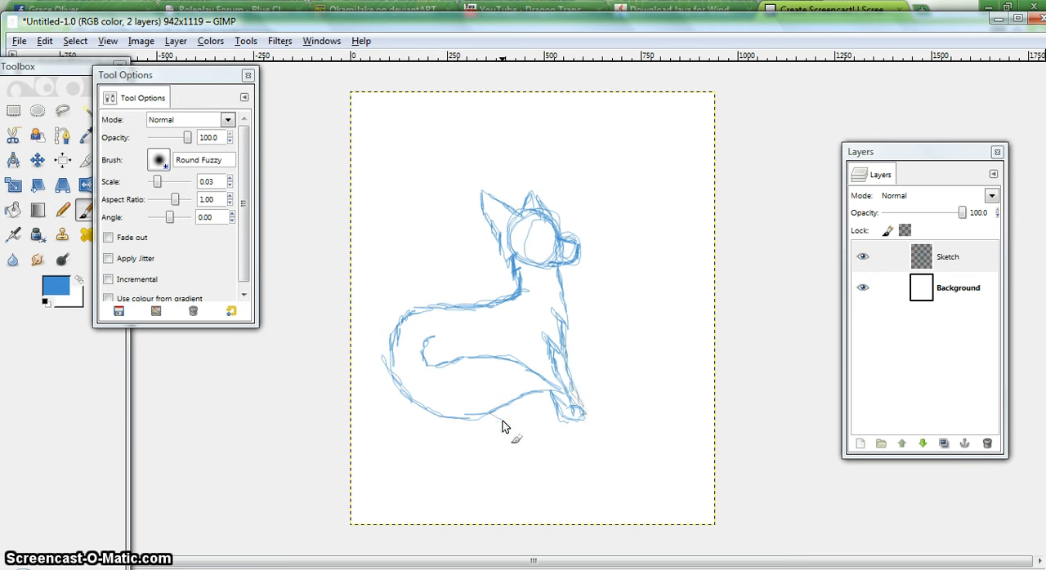
Sketch the hind paw below the tail, the haunch mark above it and extra strokes along the back
mouse_move(495, 417)
left_mouse_down()
mouse_move(502, 431)
mouse_move(483, 423)
mouse_move(488, 430)
left_mouse_up()
left_click_drag(464, 331, 481, 356)
mouse_move(466, 307)
left_mouse_down()
mouse_move(407, 335)
mouse_move(431, 314)
mouse_move(411, 325)
mouse_move(390, 350)
mouse_move(442, 317)
mouse_move(414, 334)
mouse_move(523, 299)
left_mouse_up()
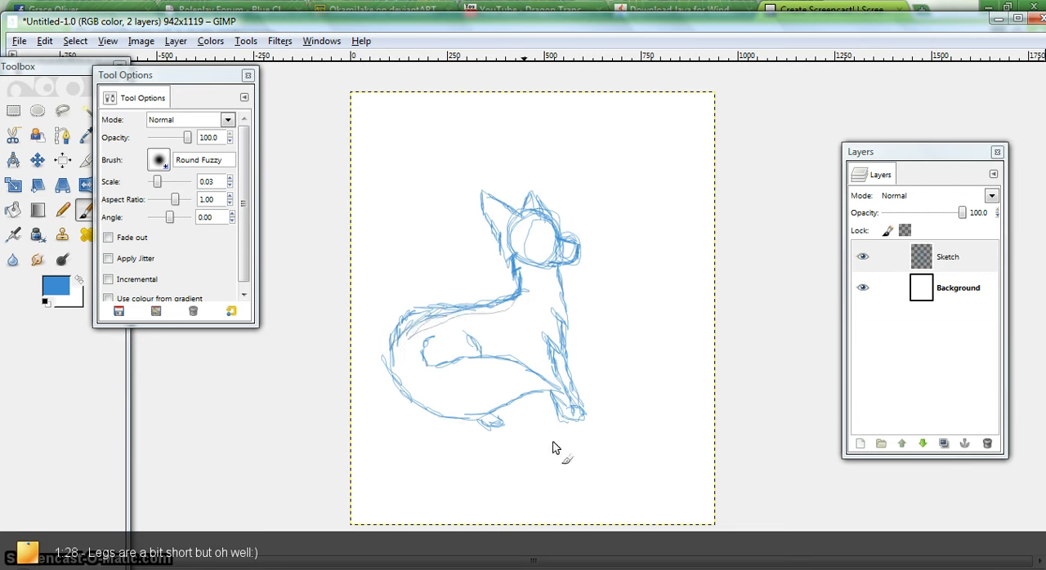
Create a new transparent layer named Ink above the Sketch layer
left_click(859, 444)
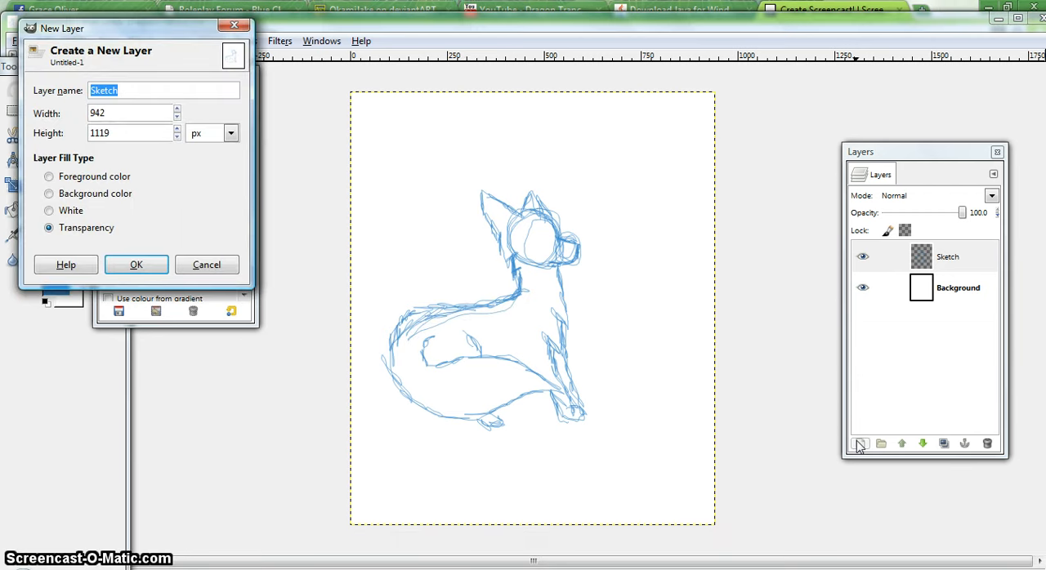
type("Ink")
key("Return")
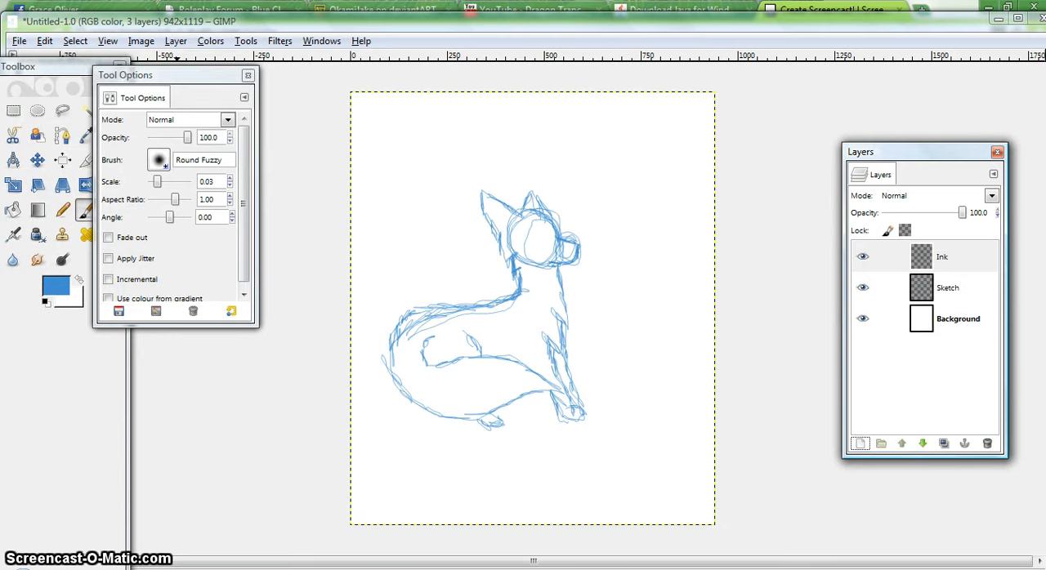
Set the foreground colour to black (000000) and the brush scale to 0.04
left_click(56, 284)
left_click(262, 335)
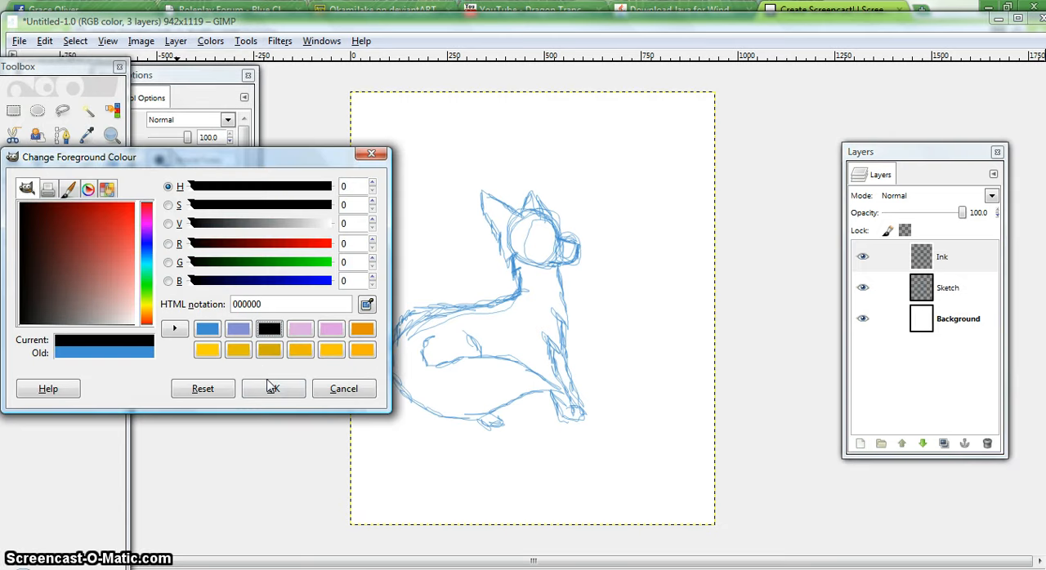
left_click(272, 383)
left_click(231, 178)
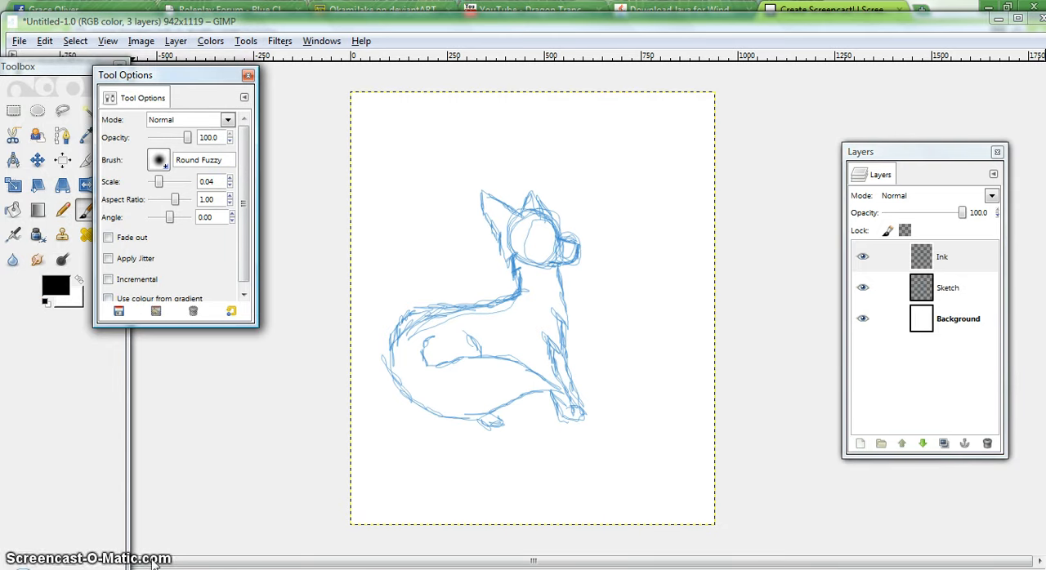
At 200% zoom, ink the forehead, muzzle, open mouth and lower jaw over the sketch in black
double_click(274, 29)
left_click(140, 558)
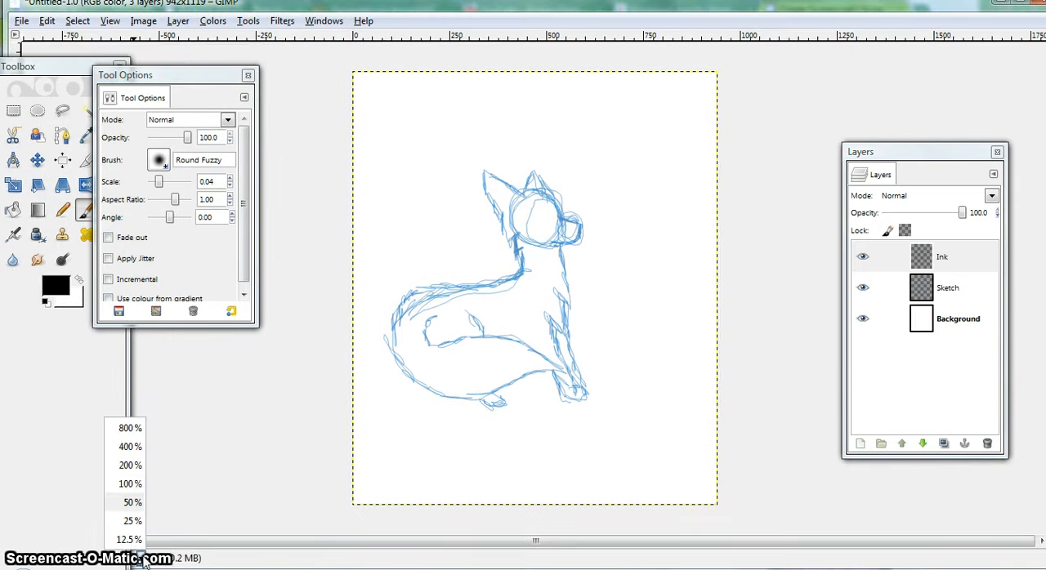
left_click(131, 465)
scroll(444, 268, "up", 8)
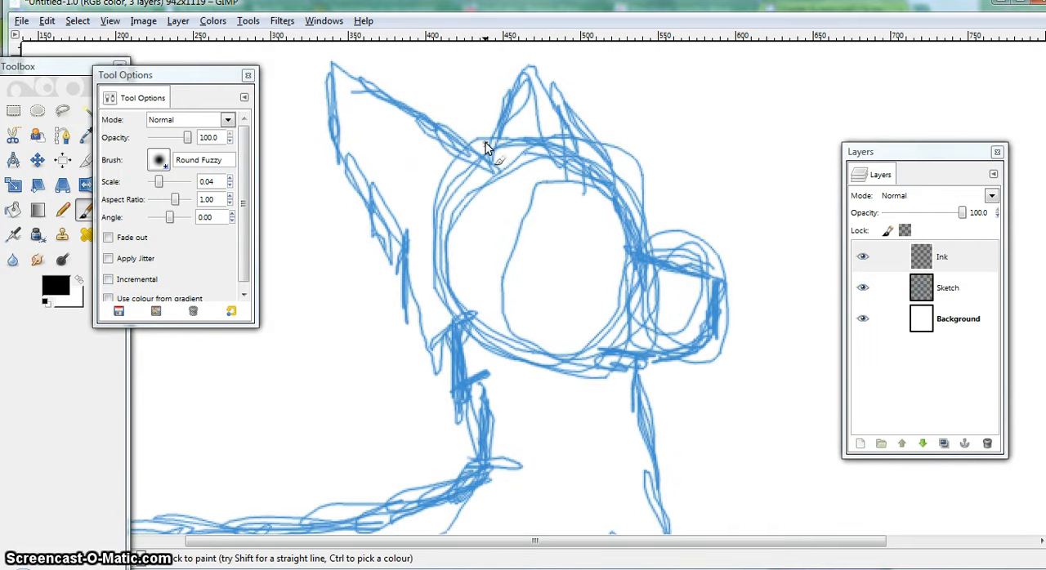
mouse_move(484, 143)
left_mouse_down()
mouse_move(571, 142)
mouse_move(562, 151)
mouse_move(584, 151)
mouse_move(619, 178)
mouse_move(610, 186)
mouse_move(640, 212)
mouse_move(634, 250)
mouse_move(712, 283)
mouse_move(690, 276)
mouse_move(714, 283)
mouse_move(717, 301)
mouse_move(717, 286)
mouse_move(713, 325)
mouse_move(701, 325)
mouse_move(714, 326)
mouse_move(652, 328)
mouse_move(652, 345)
mouse_move(698, 348)
left_mouse_up()
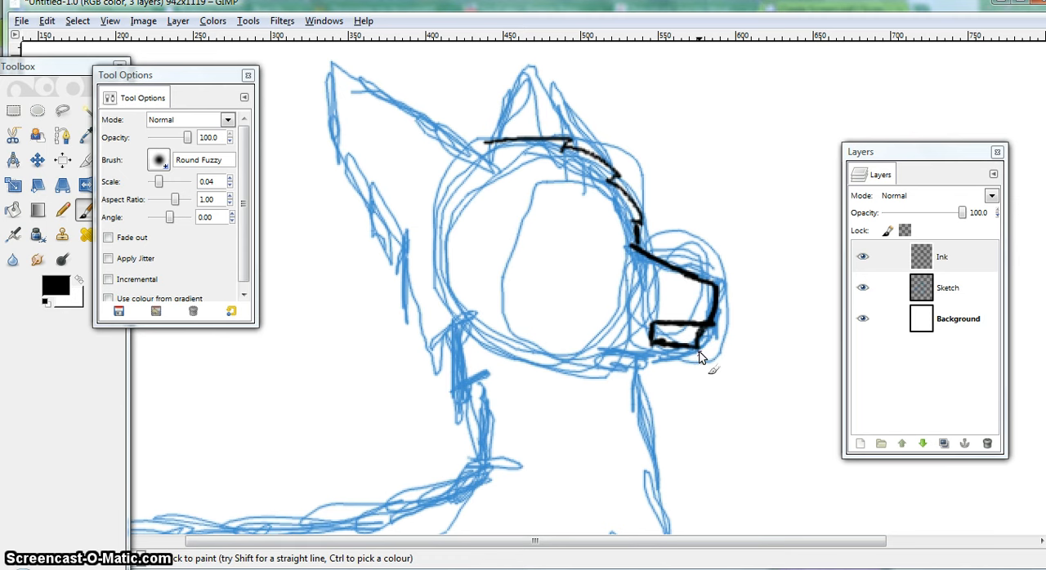
left_click_drag(675, 367, 623, 369)
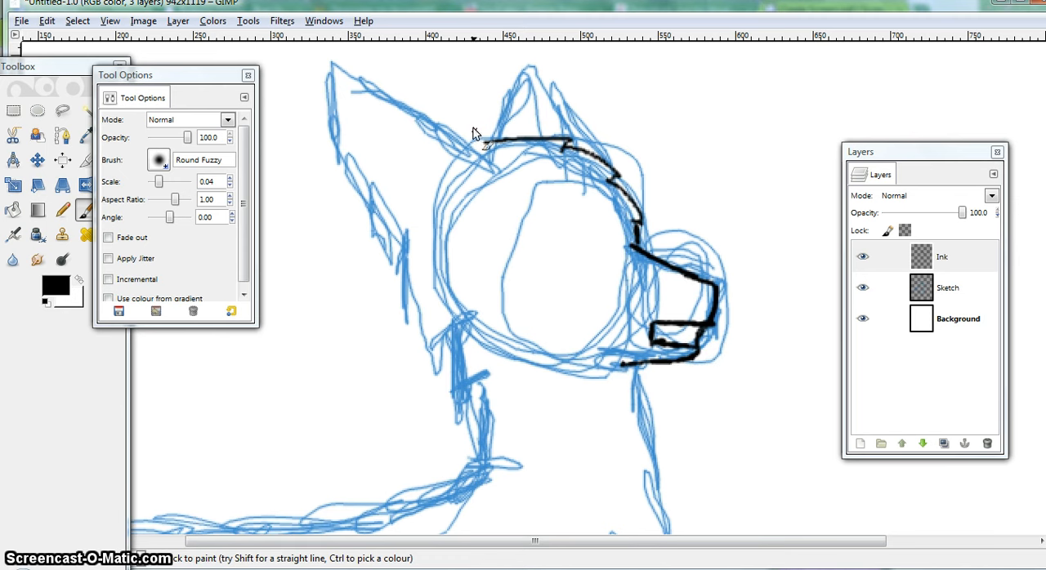
Ink both ears and the jagged cheek fur running under the head to the jaw
mouse_move(568, 143)
left_mouse_down()
mouse_move(461, 85)
mouse_move(467, 140)
mouse_move(485, 143)
mouse_move(458, 145)
mouse_move(333, 62)
mouse_move(339, 153)
mouse_move(387, 236)
left_mouse_up()
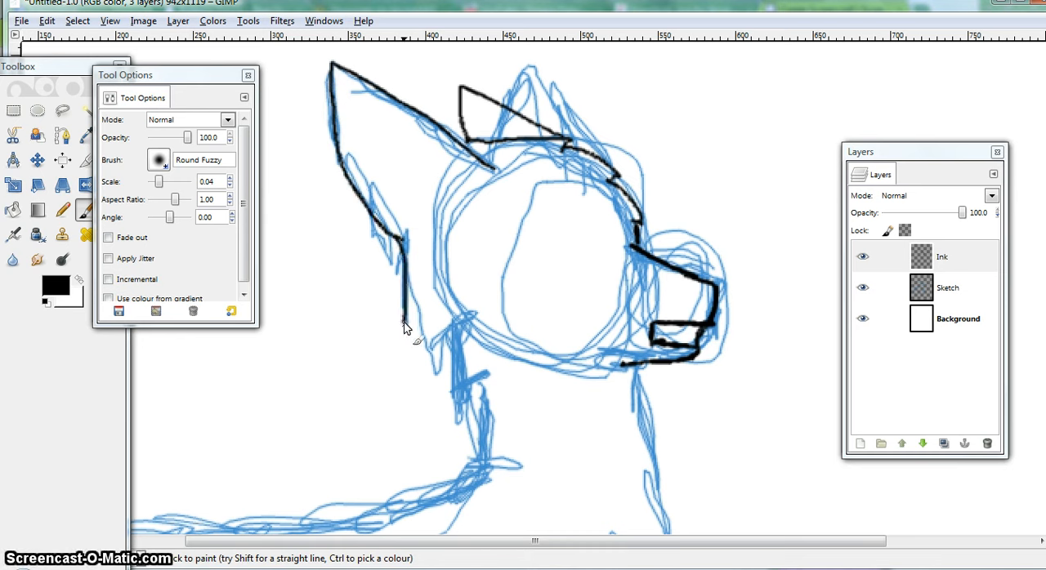
left_click_drag(404, 325, 430, 275)
mouse_move(415, 309)
left_mouse_down()
mouse_move(440, 364)
mouse_move(452, 332)
mouse_move(474, 317)
mouse_move(455, 329)
mouse_move(458, 391)
mouse_move(490, 376)
left_mouse_up()
mouse_move(520, 337)
left_mouse_down()
mouse_move(515, 356)
mouse_move(554, 398)
mouse_move(581, 360)
mouse_move(611, 377)
mouse_move(595, 391)
mouse_move(584, 338)
left_mouse_up()
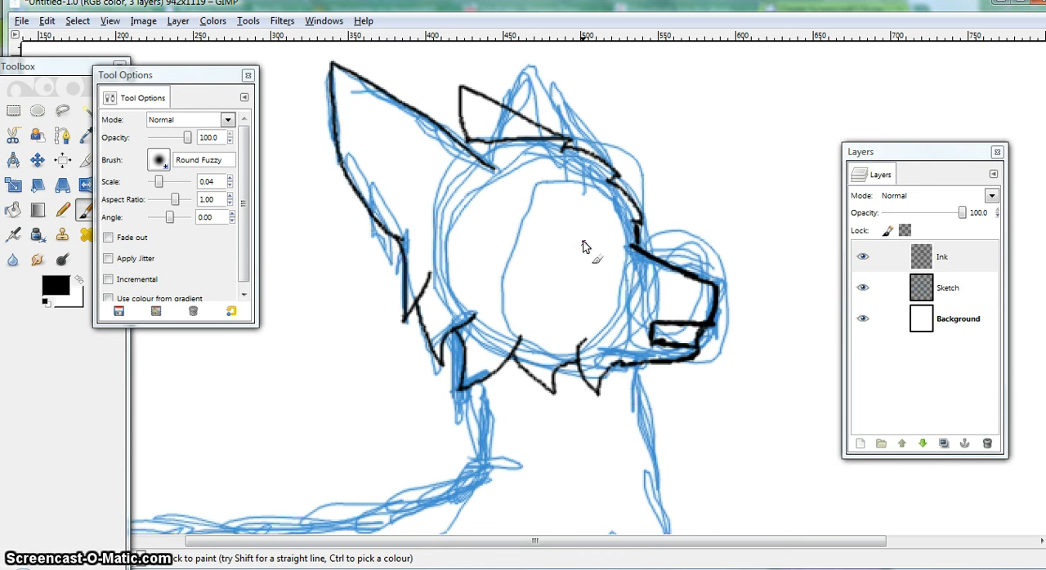
Ink the facial details: the eye with lashes, the nose, the teeth and small marks along the snout
mouse_move(593, 237)
left_mouse_down()
mouse_move(543, 226)
mouse_move(550, 250)
mouse_move(598, 263)
mouse_move(552, 252)
mouse_move(541, 230)
mouse_move(587, 245)
mouse_move(555, 227)
mouse_move(547, 237)
mouse_move(569, 234)
mouse_move(555, 245)
mouse_move(564, 258)
mouse_move(592, 243)
left_mouse_up()
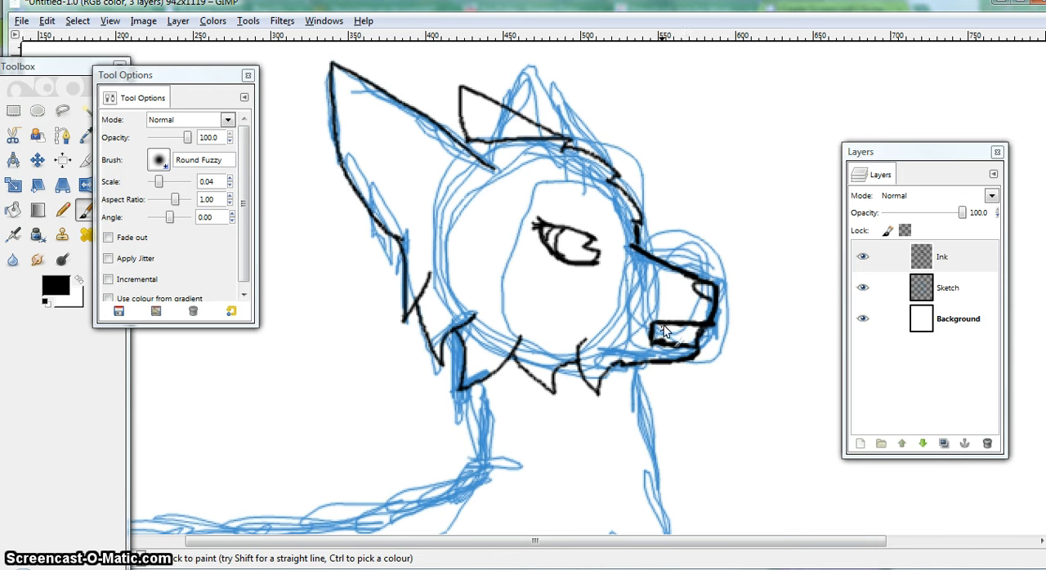
left_click_drag(693, 332, 663, 328)
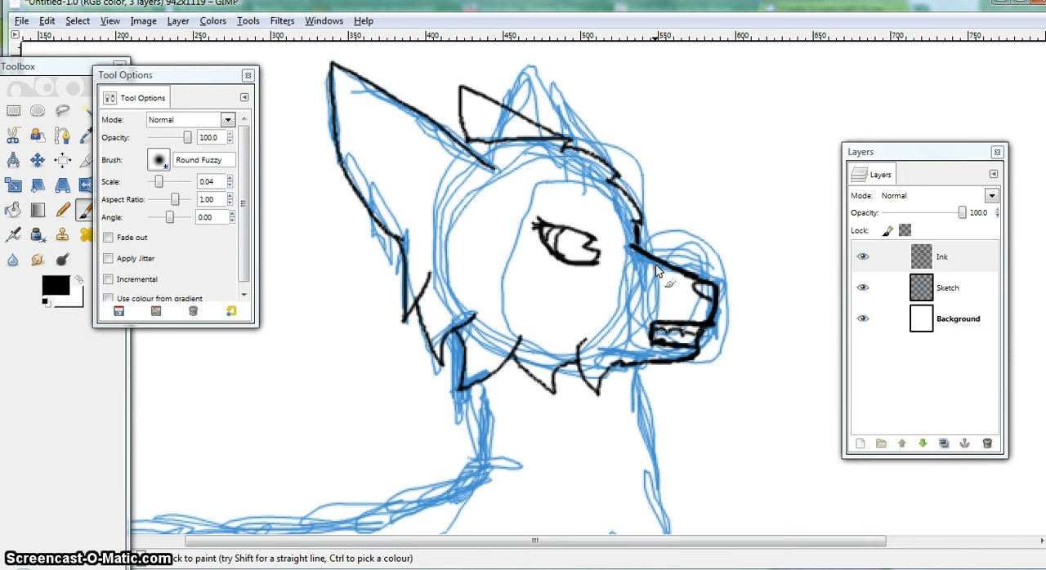
left_click_drag(666, 267, 689, 287)
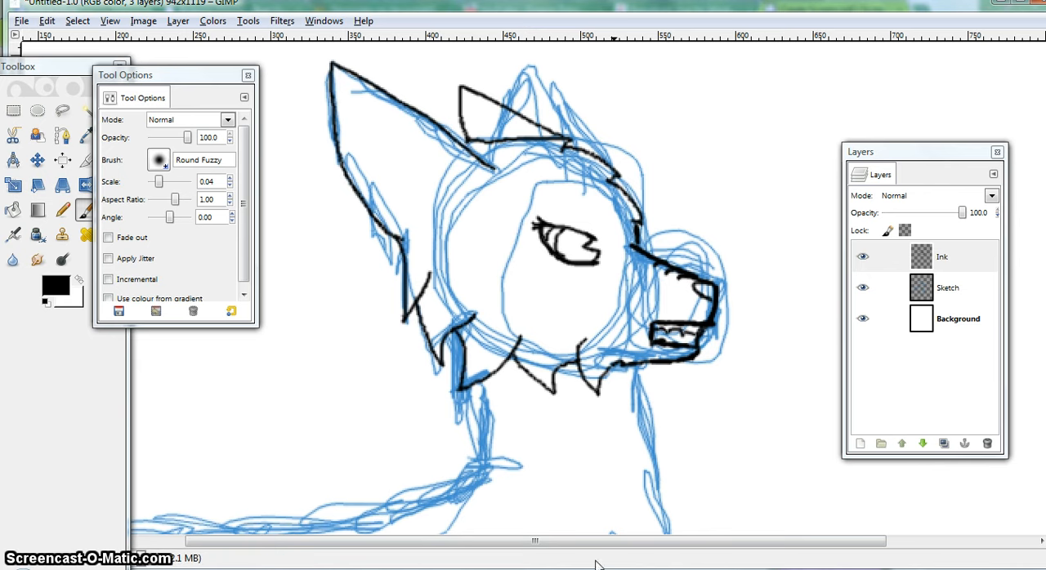
Ink the tufted back of the neck and continue the line along the back to the outer curve of the rump
left_click_drag(606, 544, 584, 542)
scroll(495, 331, "down", 1)
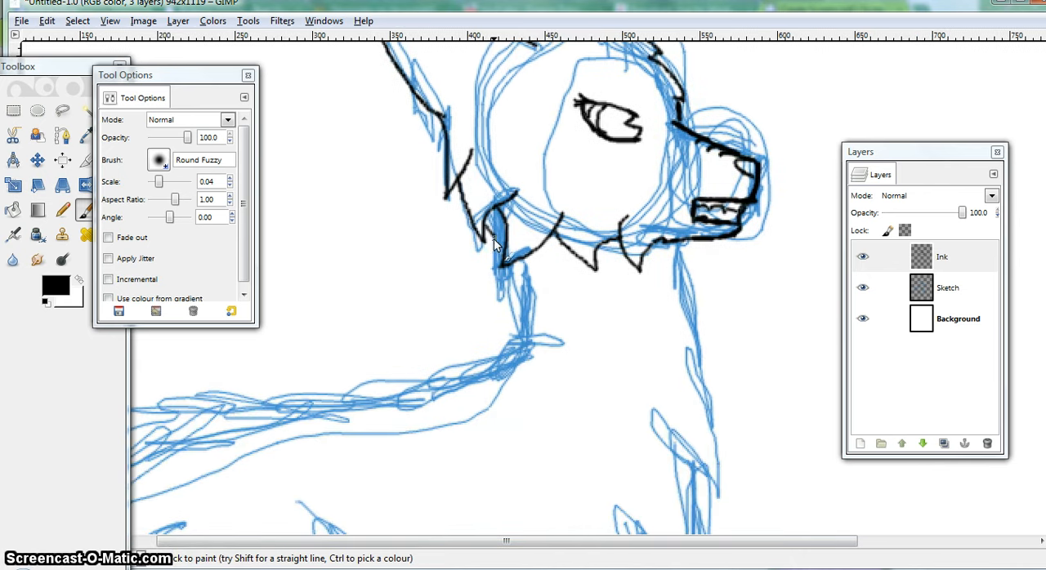
mouse_move(477, 292)
left_mouse_down()
mouse_move(509, 295)
mouse_move(469, 299)
mouse_move(486, 307)
mouse_move(494, 297)
mouse_move(474, 331)
mouse_move(498, 329)
mouse_move(478, 337)
mouse_move(491, 330)
mouse_move(491, 357)
mouse_move(491, 346)
mouse_move(470, 370)
mouse_move(494, 348)
mouse_move(483, 371)
mouse_move(486, 356)
mouse_move(425, 385)
mouse_move(454, 377)
mouse_move(436, 384)
mouse_move(294, 400)
left_mouse_up()
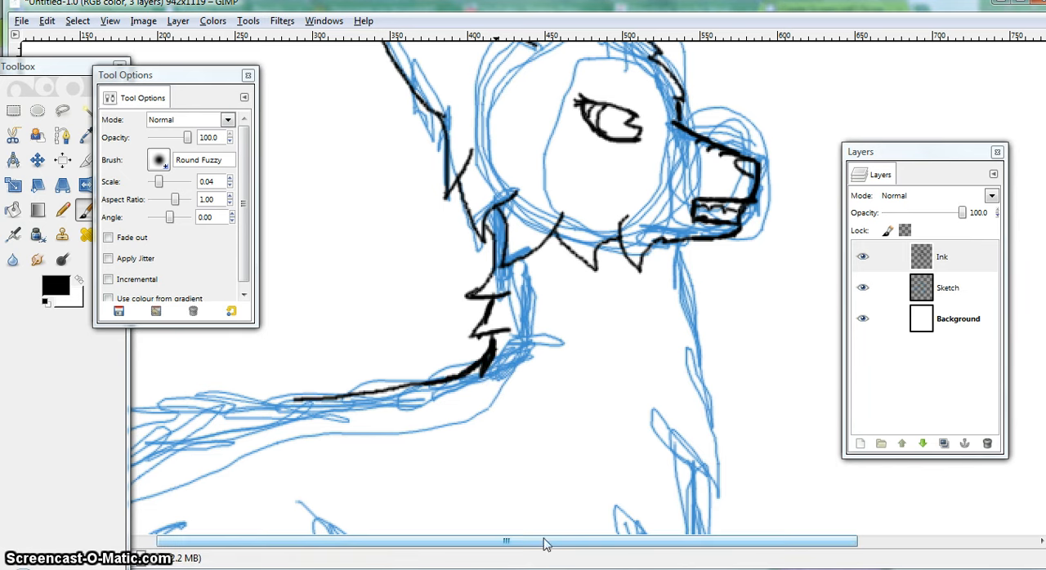
left_click_drag(543, 540, 396, 563)
scroll(435, 405, "down", 2)
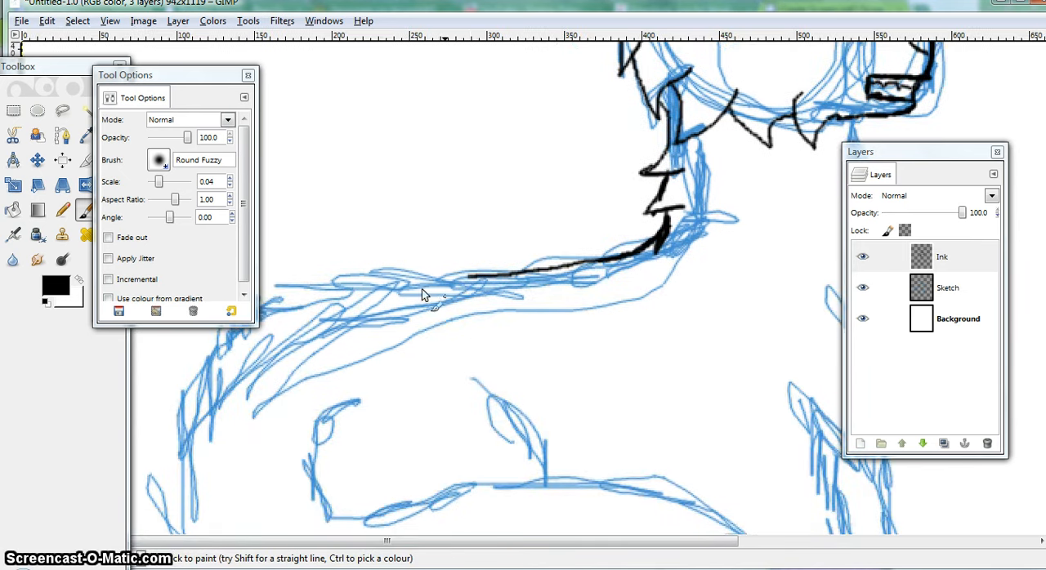
mouse_move(474, 275)
left_mouse_down()
mouse_move(342, 296)
mouse_move(245, 351)
mouse_move(270, 353)
mouse_move(260, 325)
mouse_move(255, 352)
mouse_move(214, 375)
mouse_move(241, 383)
mouse_move(227, 391)
mouse_move(226, 381)
mouse_move(186, 451)
mouse_move(179, 534)
left_mouse_up()
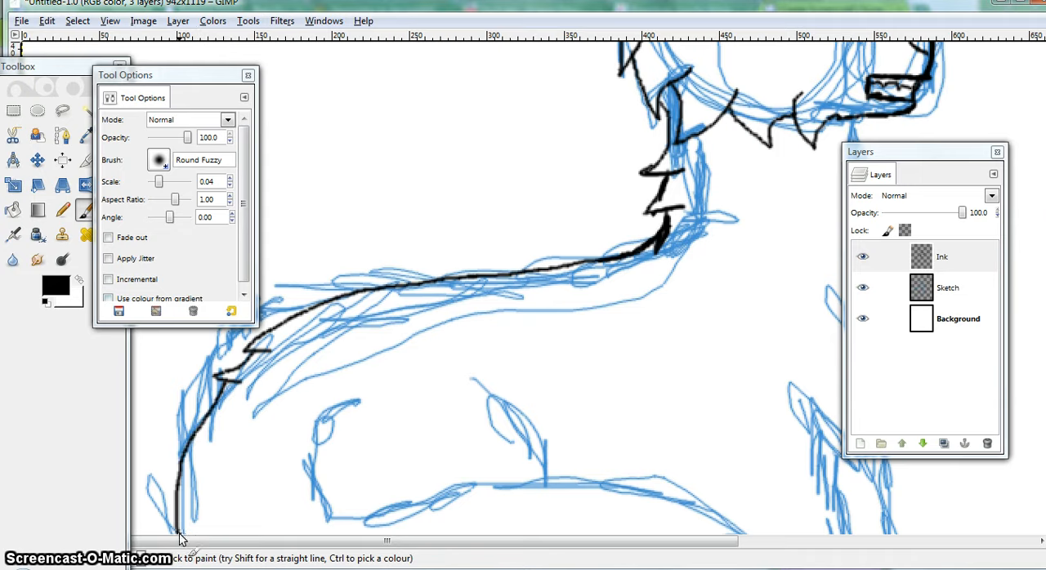
Ink the outer lower edge of the curled tail from the rump to the pointed tip
scroll(229, 497, "down", 5)
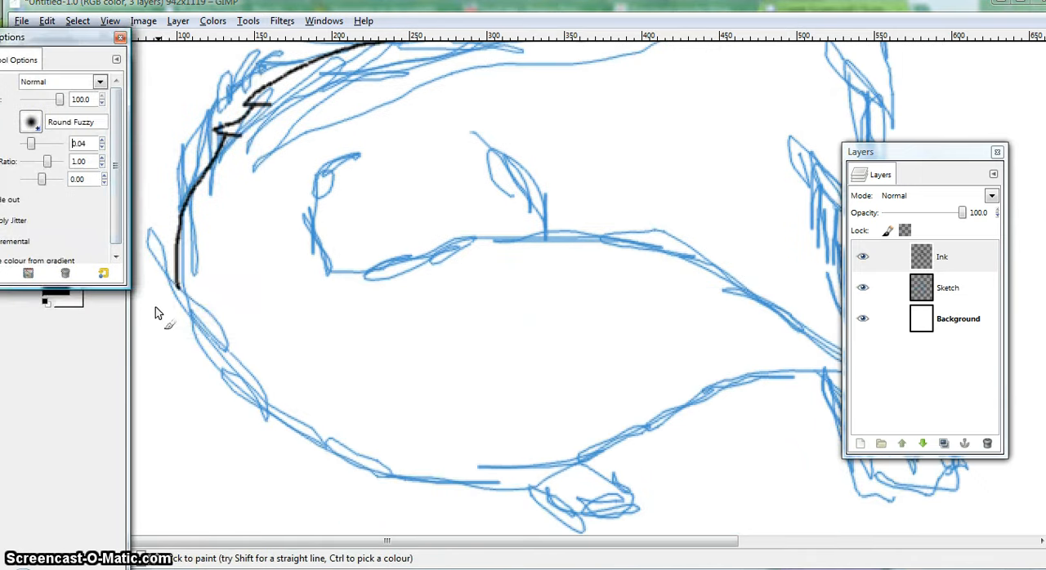
mouse_move(178, 287)
left_mouse_down()
mouse_move(228, 379)
mouse_move(355, 469)
mouse_move(468, 487)
mouse_move(564, 462)
left_mouse_up()
left_click_drag(580, 541, 635, 541)
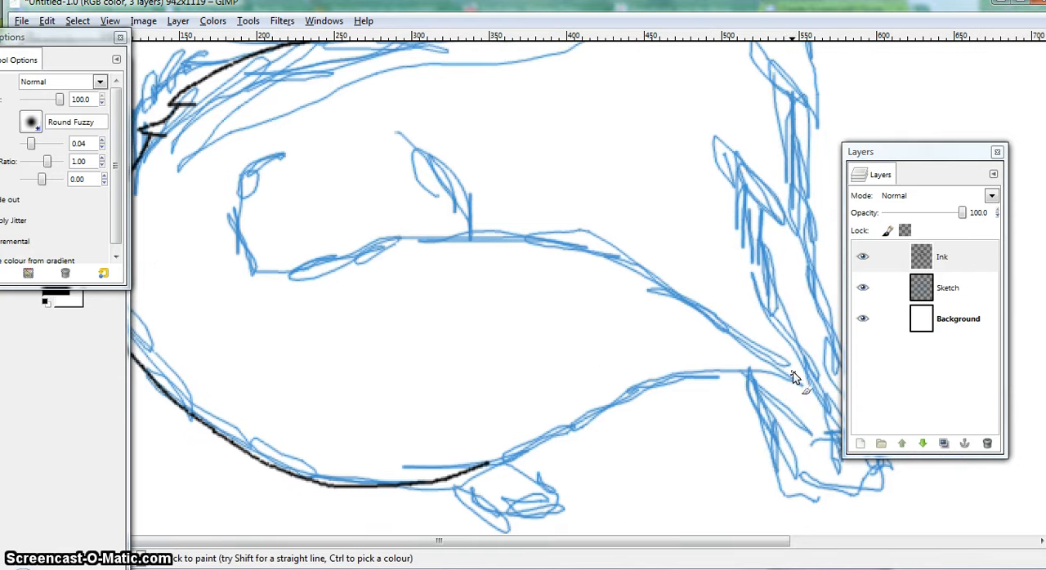
mouse_move(800, 382)
left_mouse_down()
mouse_move(740, 373)
mouse_move(678, 389)
mouse_move(488, 468)
left_mouse_up()
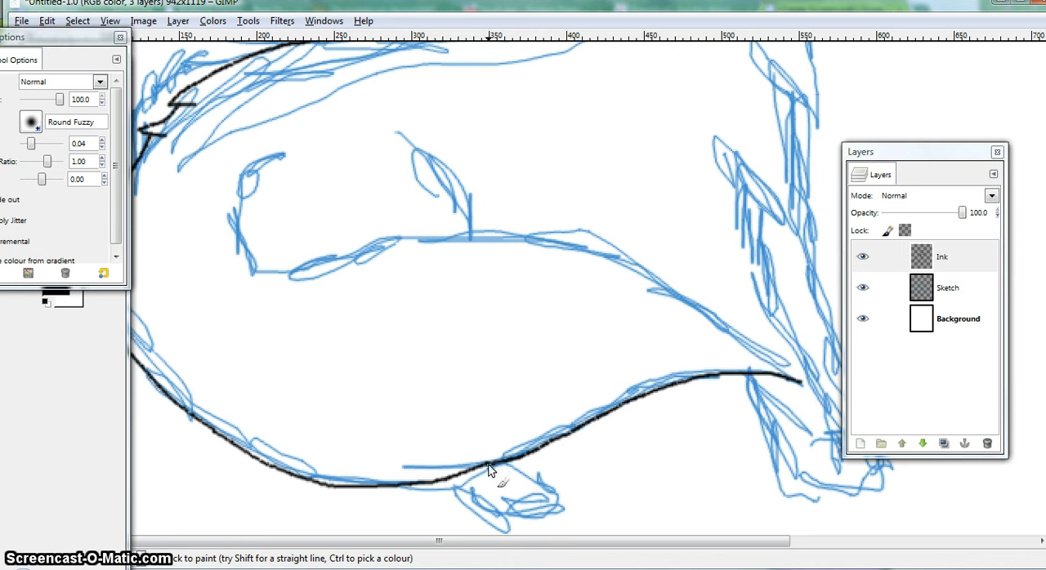
Ink the inner upper edge of the tail from the tip to the curl at its other end
left_click_drag(800, 382, 697, 306)
mouse_move(283, 154)
left_mouse_down()
mouse_move(242, 185)
mouse_move(227, 263)
left_mouse_up()
mouse_move(226, 217)
left_mouse_down()
mouse_move(248, 263)
mouse_move(287, 279)
mouse_move(456, 242)
left_mouse_up()
left_click_drag(533, 241, 594, 261)
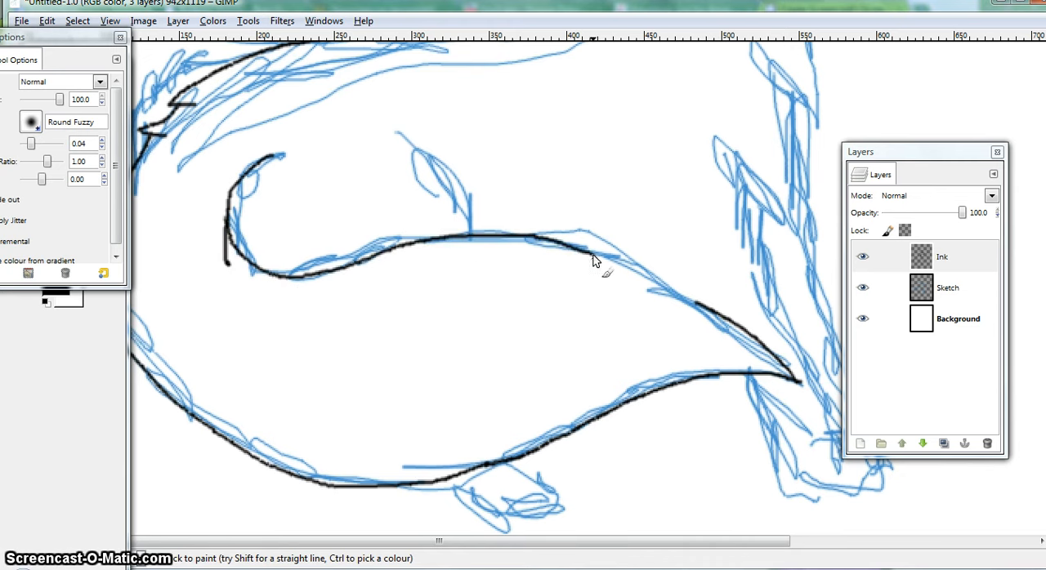
left_click_drag(662, 282, 699, 305)
key("Tab")
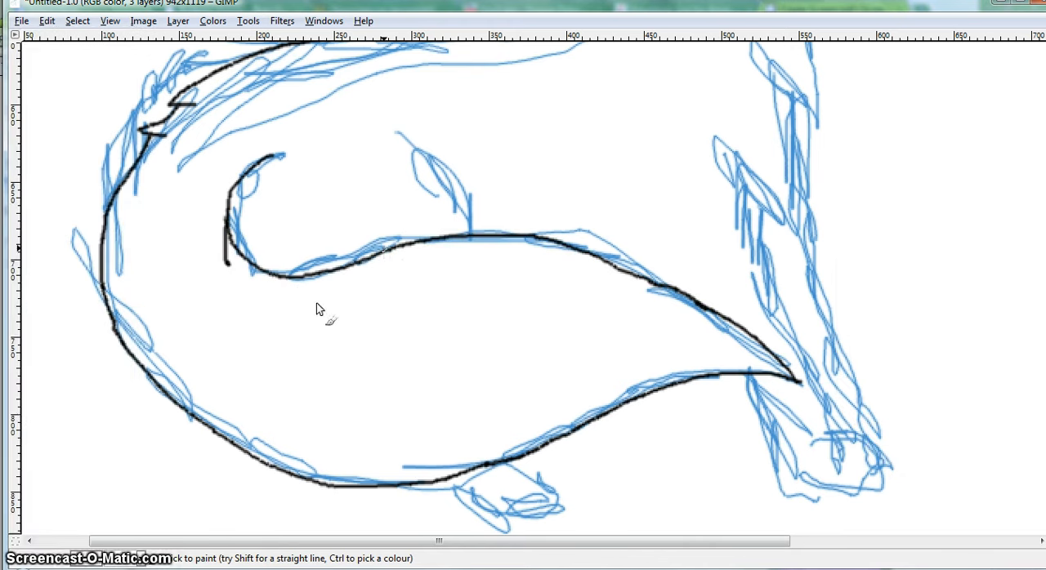
key("Tab")
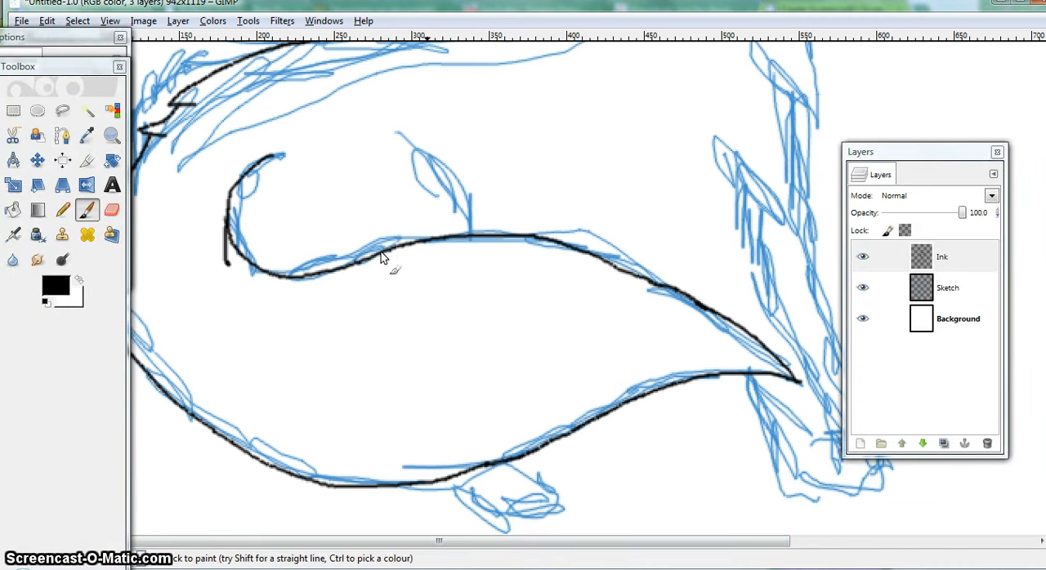
Ink the tufted haunch line above the tail and the hind paw with its toes below it
mouse_move(400, 139)
left_mouse_down()
mouse_move(472, 131)
mouse_move(438, 151)
mouse_move(445, 145)
mouse_move(481, 190)
mouse_move(486, 202)
mouse_move(459, 191)
mouse_move(466, 235)
left_mouse_up()
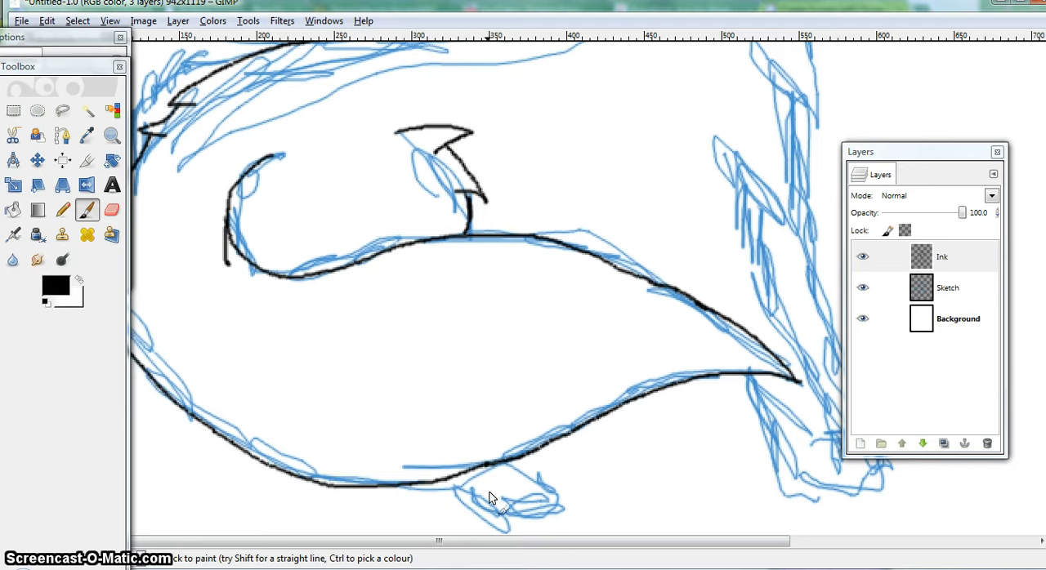
left_click_drag(480, 545, 484, 546)
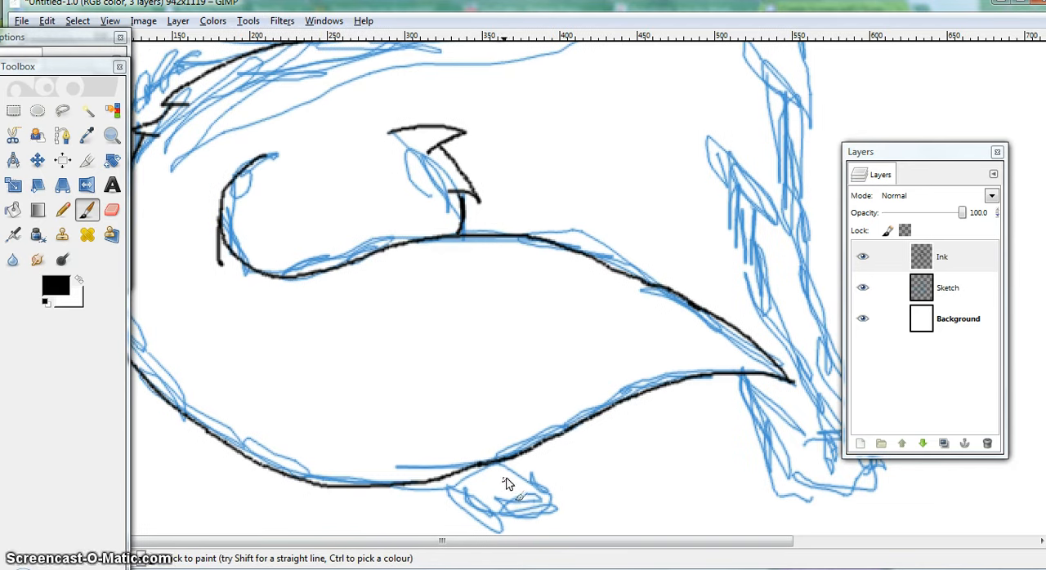
mouse_move(466, 503)
left_mouse_down()
mouse_move(531, 482)
mouse_move(501, 462)
left_mouse_up()
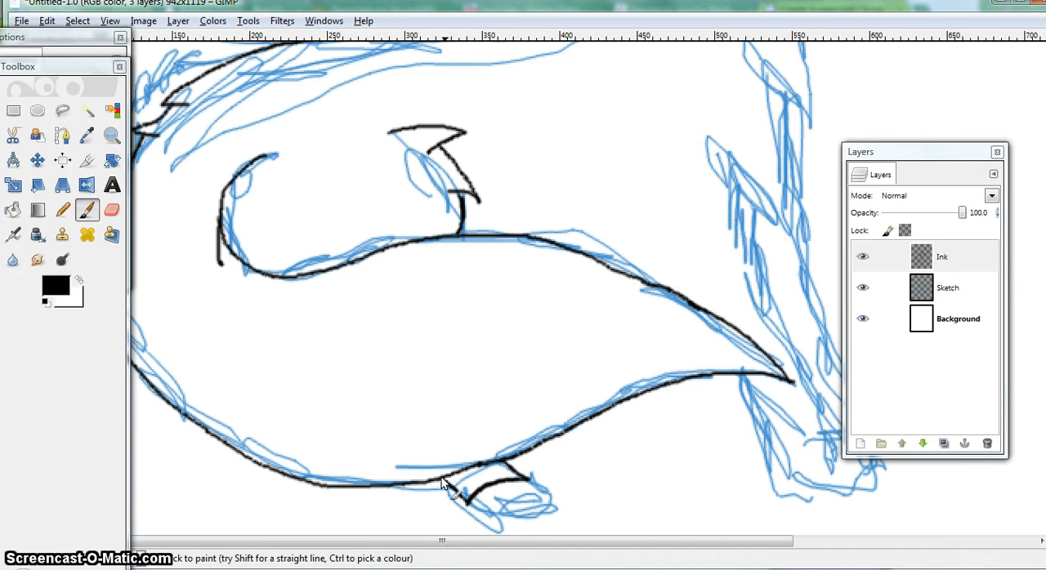
mouse_move(442, 479)
left_mouse_down()
mouse_move(469, 501)
mouse_move(511, 481)
mouse_move(541, 500)
mouse_move(536, 519)
mouse_move(481, 510)
left_mouse_up()
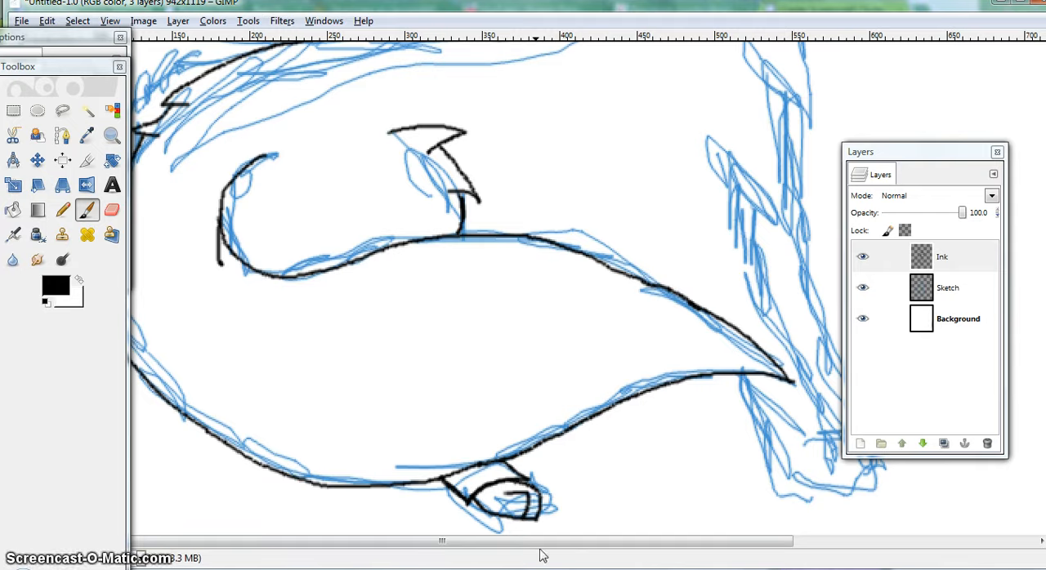
Ink the front of the neck and chest from the jaw down to the foreleg, with pointed fur tufts along it
left_click_drag(540, 541, 672, 541)
scroll(639, 490, "up", 3)
scroll(640, 490, "up", 5)
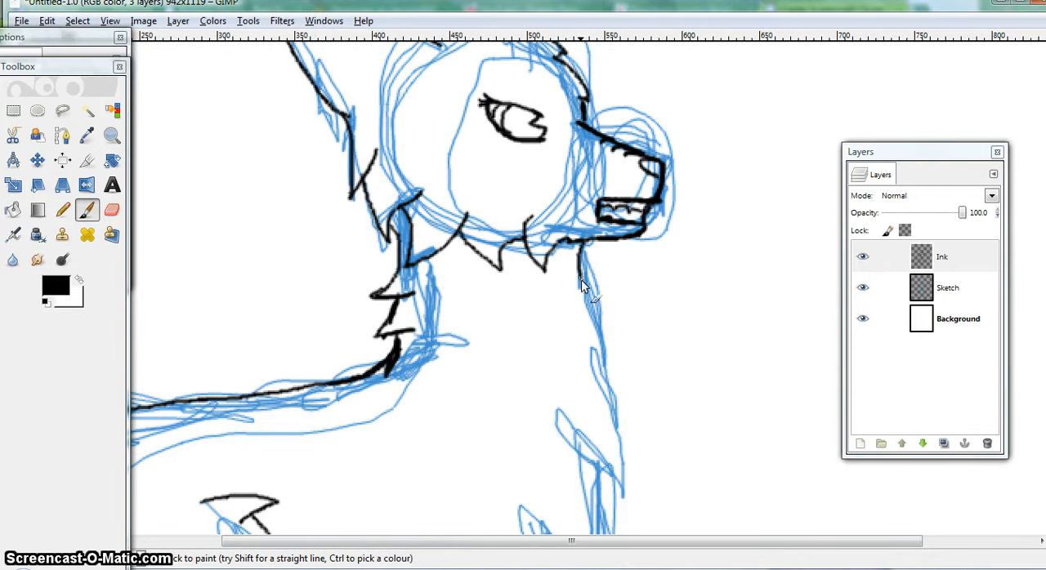
mouse_move(583, 284)
left_mouse_down()
mouse_move(617, 404)
mouse_move(581, 370)
left_mouse_up()
scroll(589, 362, "down", 3)
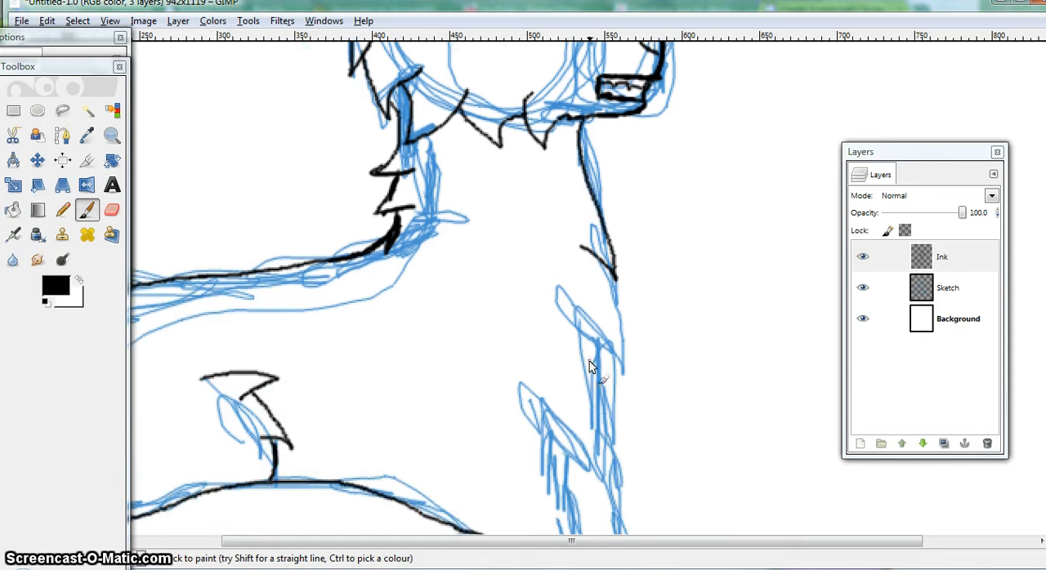
mouse_move(603, 262)
left_mouse_down()
mouse_move(625, 390)
mouse_move(583, 341)
mouse_move(546, 324)
left_mouse_up()
scroll(567, 327, "down", 3)
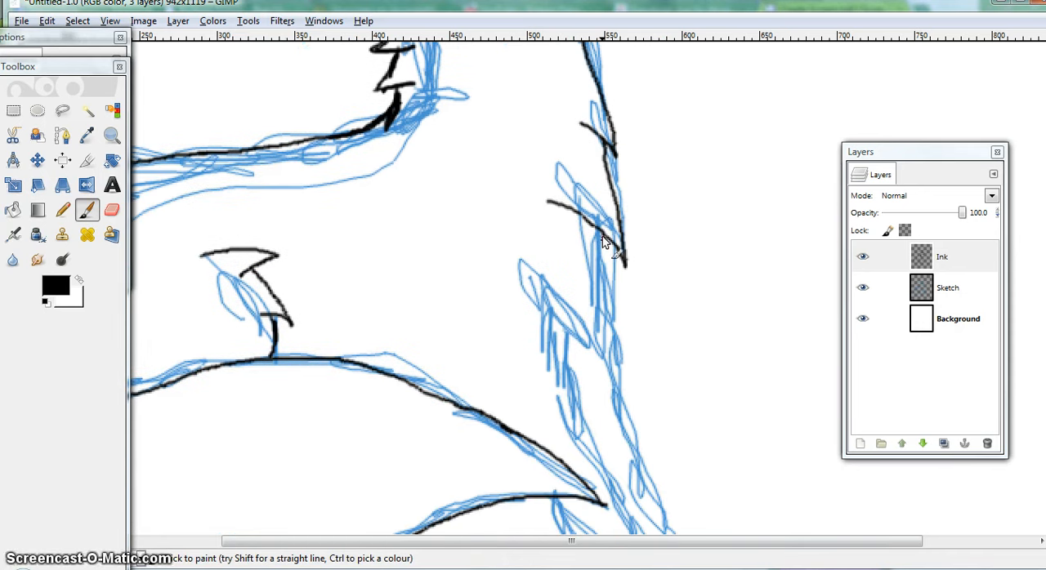
mouse_move(602, 236)
left_mouse_down()
mouse_move(619, 343)
mouse_move(568, 306)
mouse_move(550, 275)
left_mouse_up()
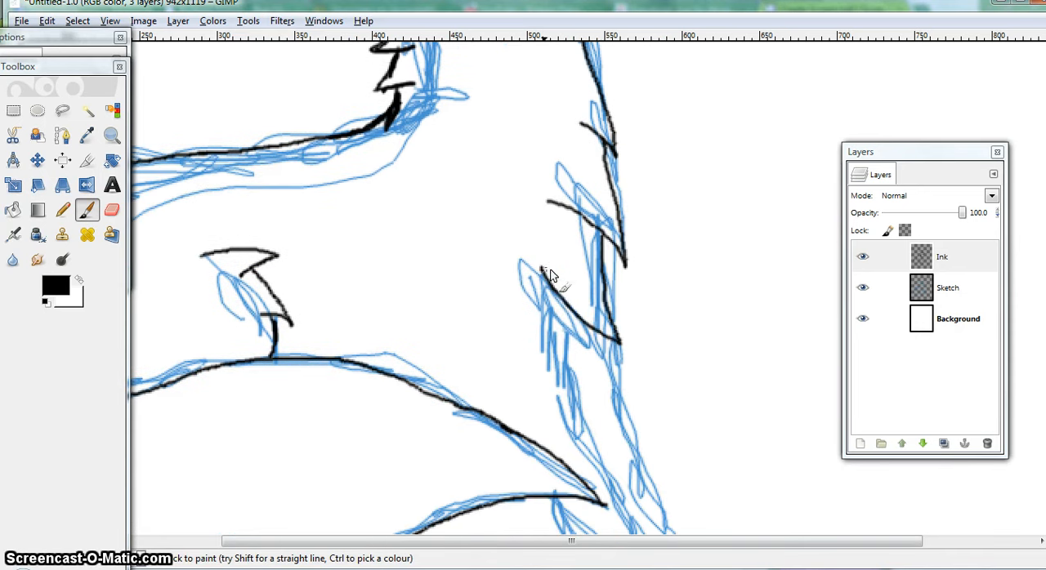
Ink the back edge of the near foreleg down to its paw, redoing the first stroke, and the far leg's edge below the tail
scroll(550, 276, "down", 6)
scroll(590, 155, "up", 3)
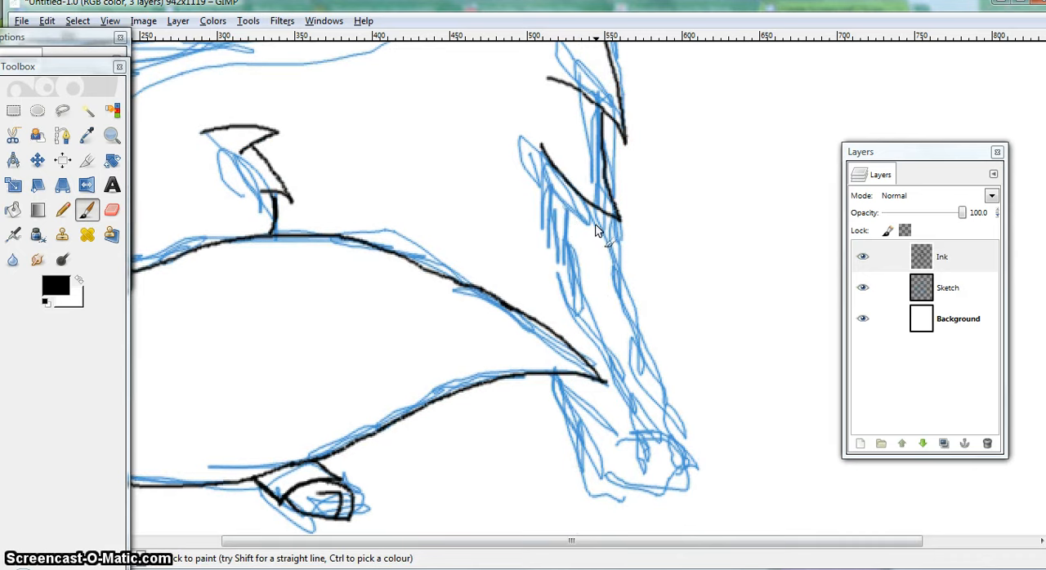
left_click_drag(545, 179, 607, 384)
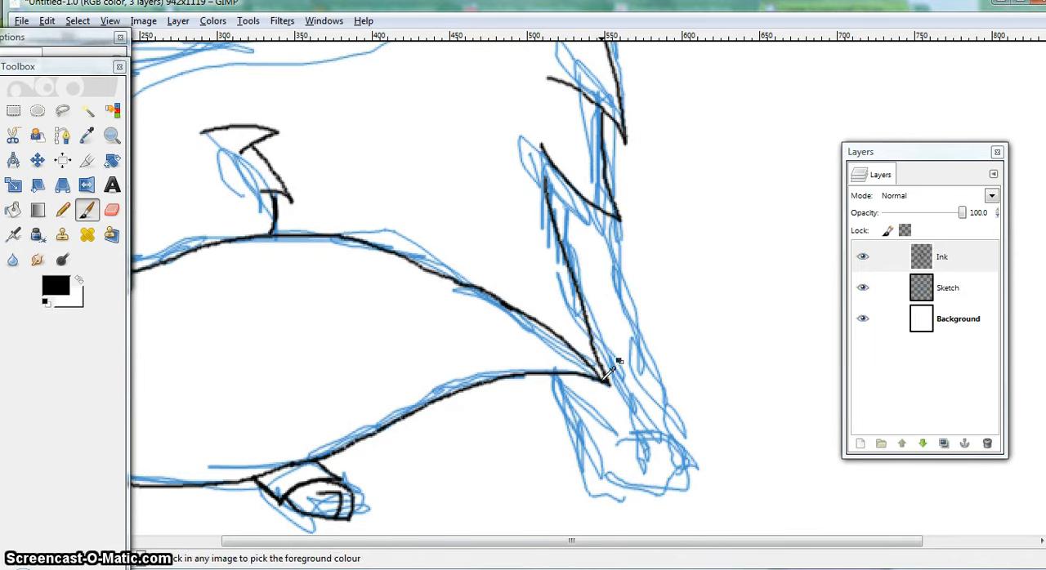
key("ctrl+z")
left_click_drag(571, 265, 585, 321)
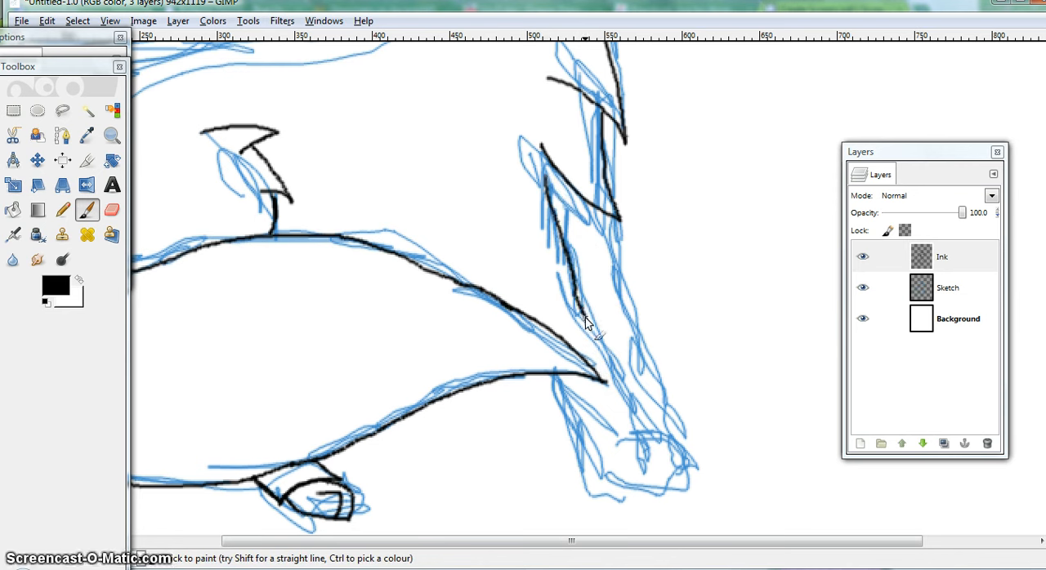
mouse_move(605, 366)
left_mouse_down()
mouse_move(646, 428)
mouse_move(687, 459)
mouse_move(633, 451)
mouse_move(594, 491)
left_mouse_up()
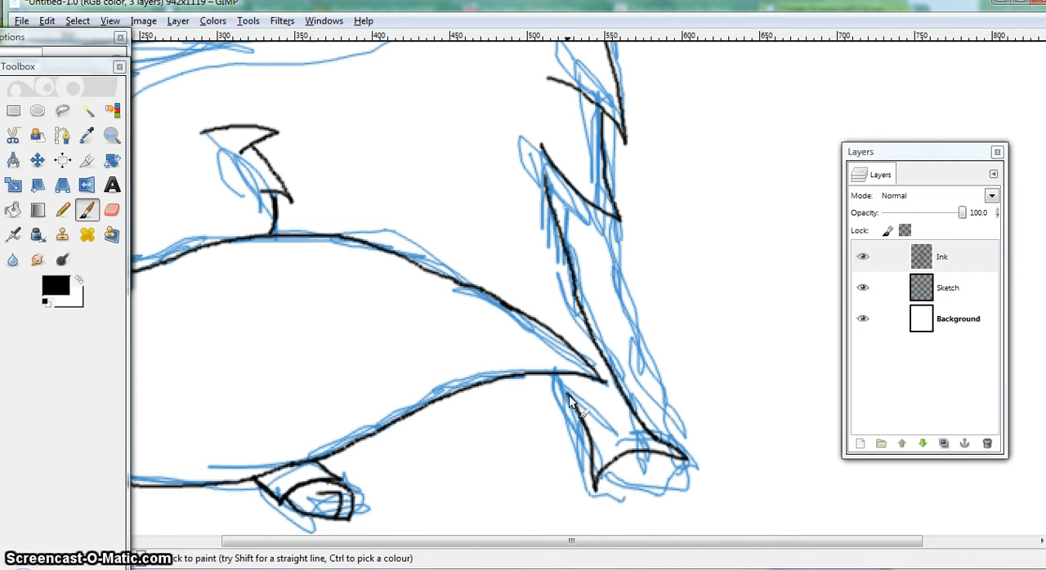
Ink the front paws with their toes, a short body line above the tail and the foreleg's front edge
left_click_drag(473, 222, 522, 316)
mouse_move(683, 460)
left_mouse_down()
mouse_move(677, 491)
mouse_move(622, 490)
left_mouse_up()
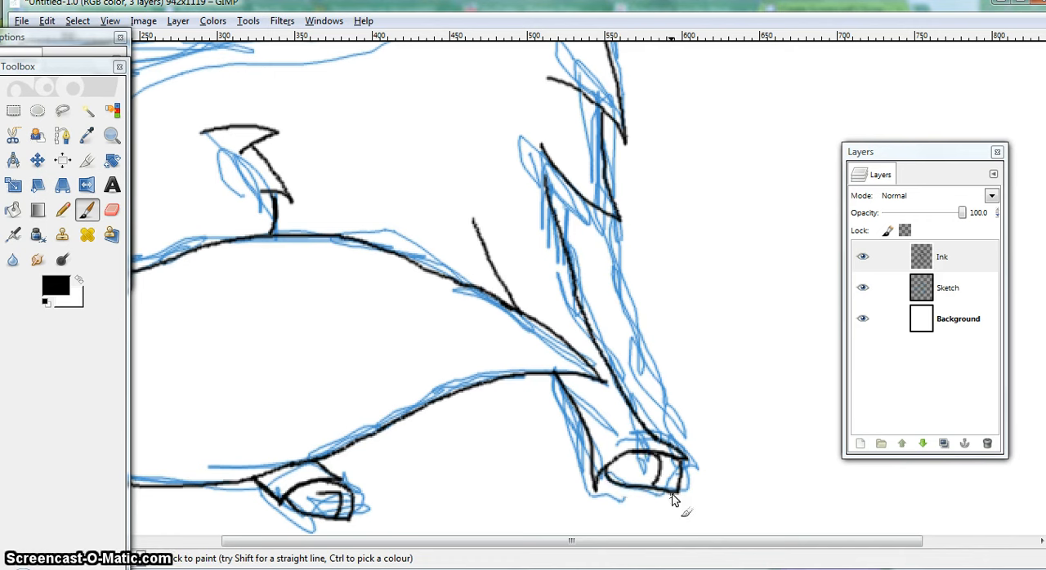
left_click_drag(588, 205, 604, 270)
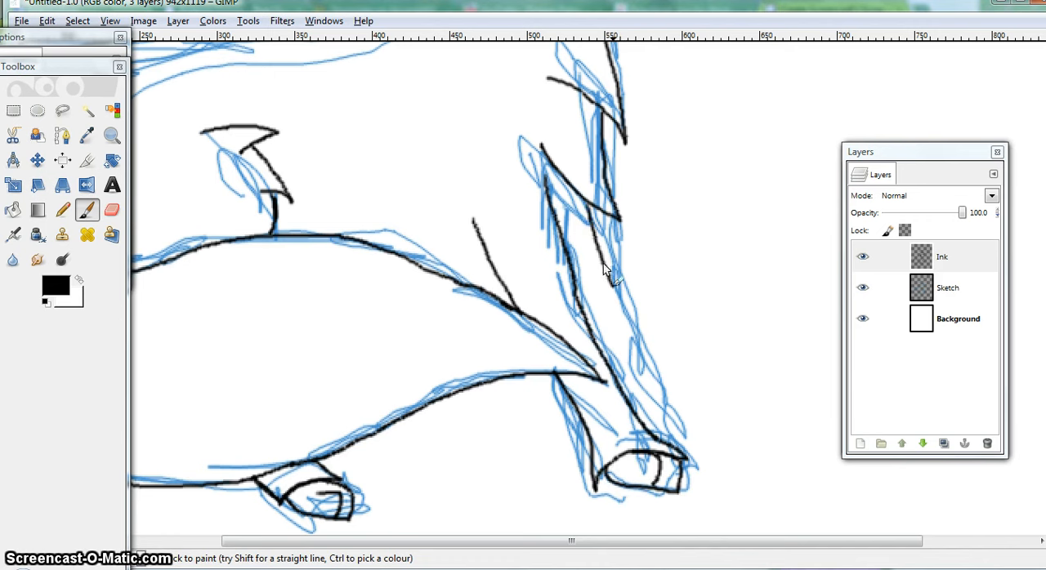
left_click_drag(633, 344, 682, 454)
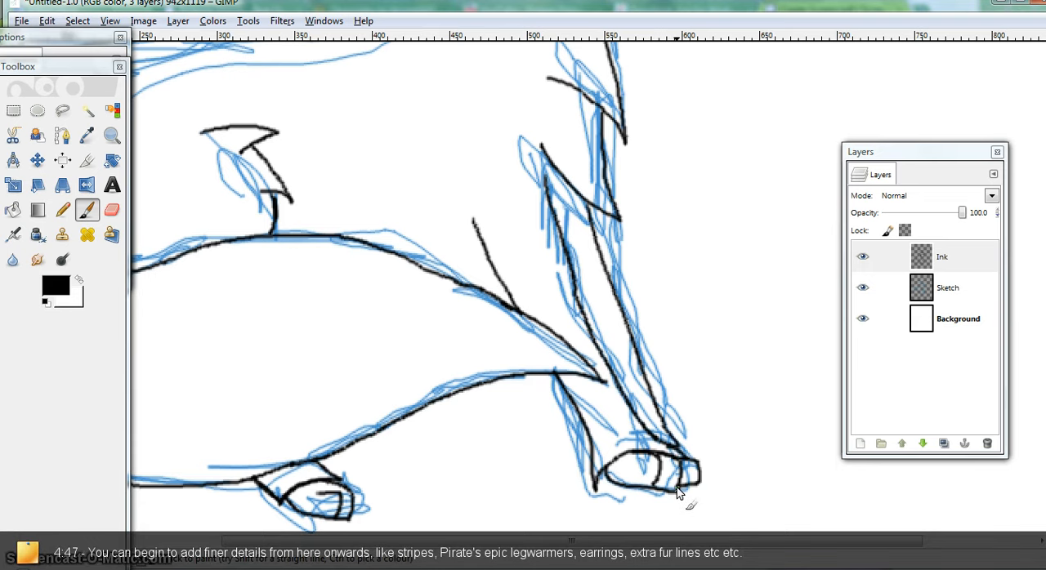
Ink a jagged line of fur inside the near ear and add rounded highlights to the eye
scroll(706, 502, "up", 3)
scroll(531, 406, "up", 3)
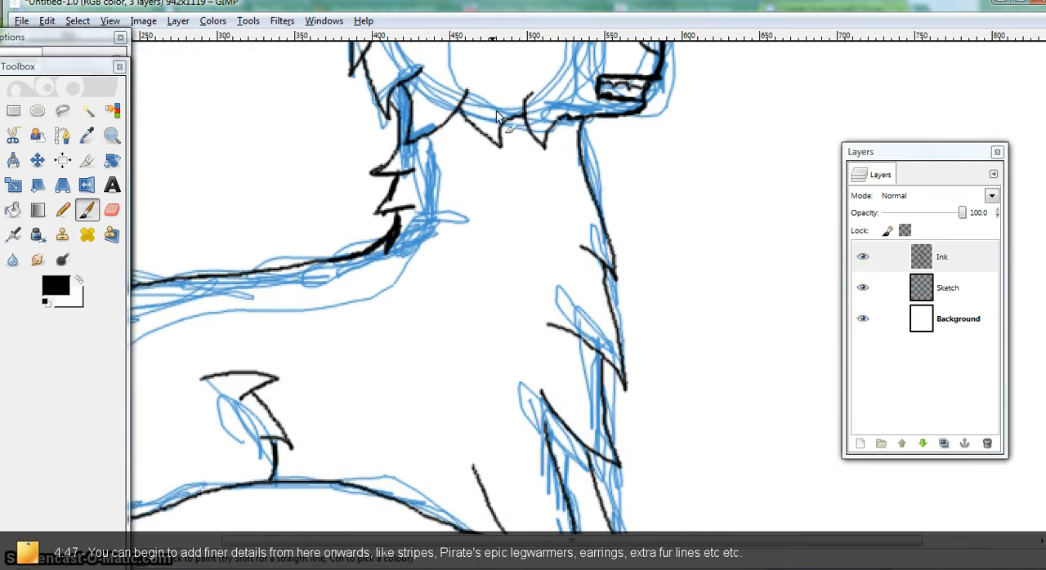
scroll(496, 110, "up", 6)
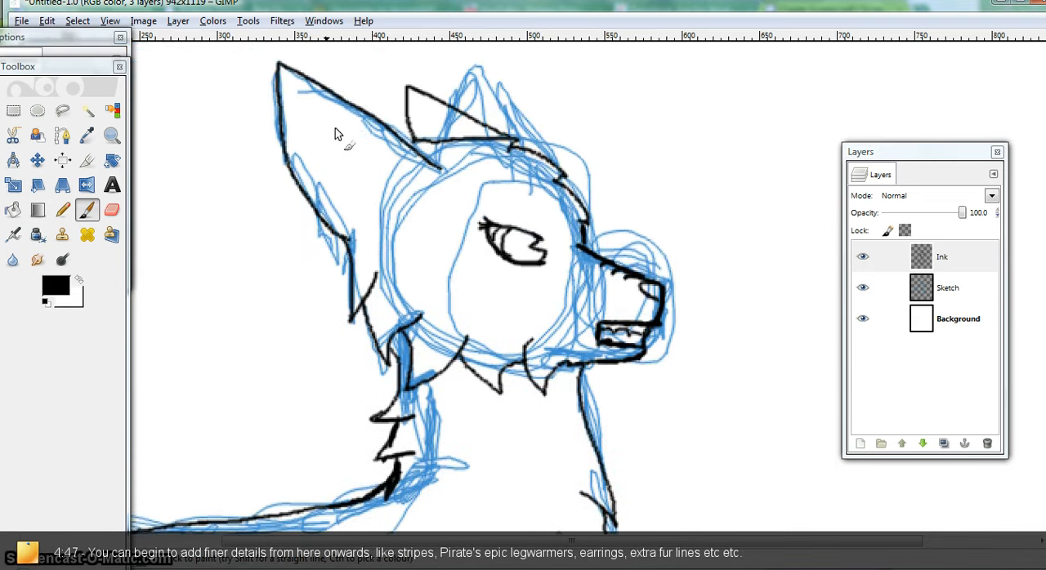
mouse_move(291, 99)
left_mouse_down()
mouse_move(303, 149)
mouse_move(311, 130)
mouse_move(334, 191)
mouse_move(343, 167)
mouse_move(375, 198)
left_mouse_up()
mouse_move(513, 235)
left_mouse_down()
mouse_move(532, 255)
mouse_move(529, 245)
left_mouse_up()
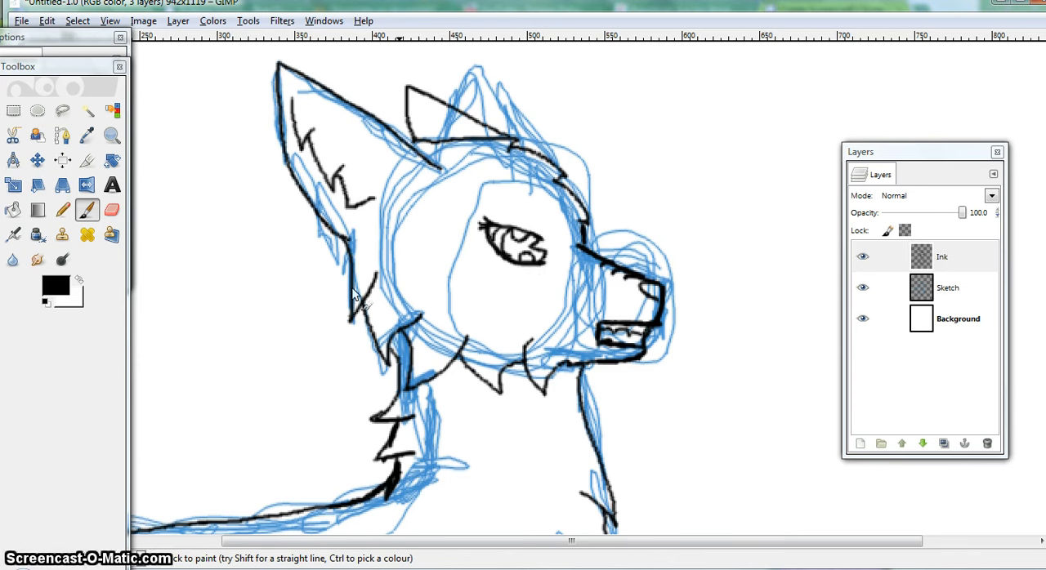
Add short inner fur strokes to the tufts on the cheek, jaw and chest
left_click_drag(386, 366, 378, 319)
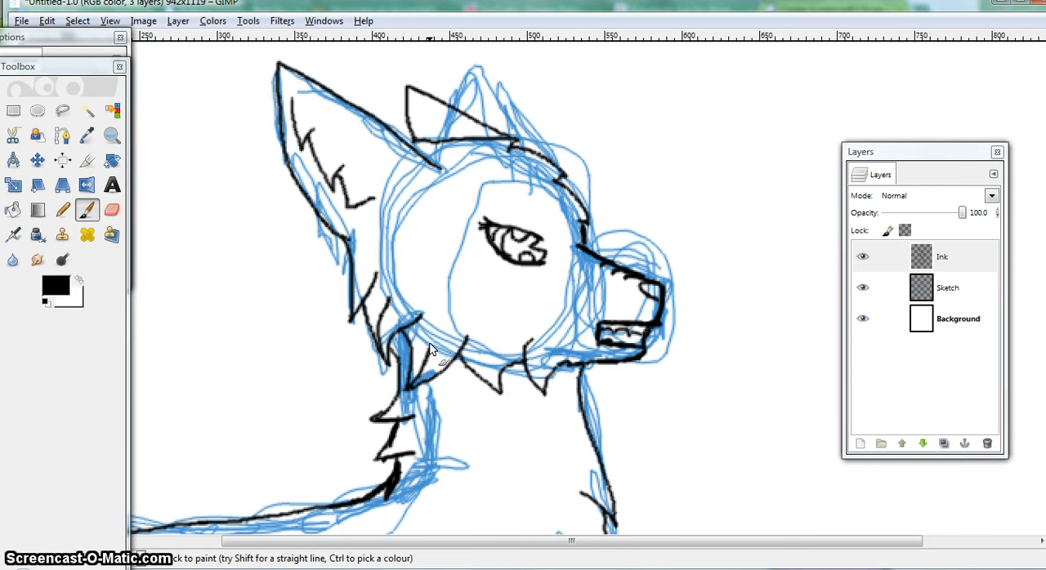
left_click_drag(498, 389, 488, 356)
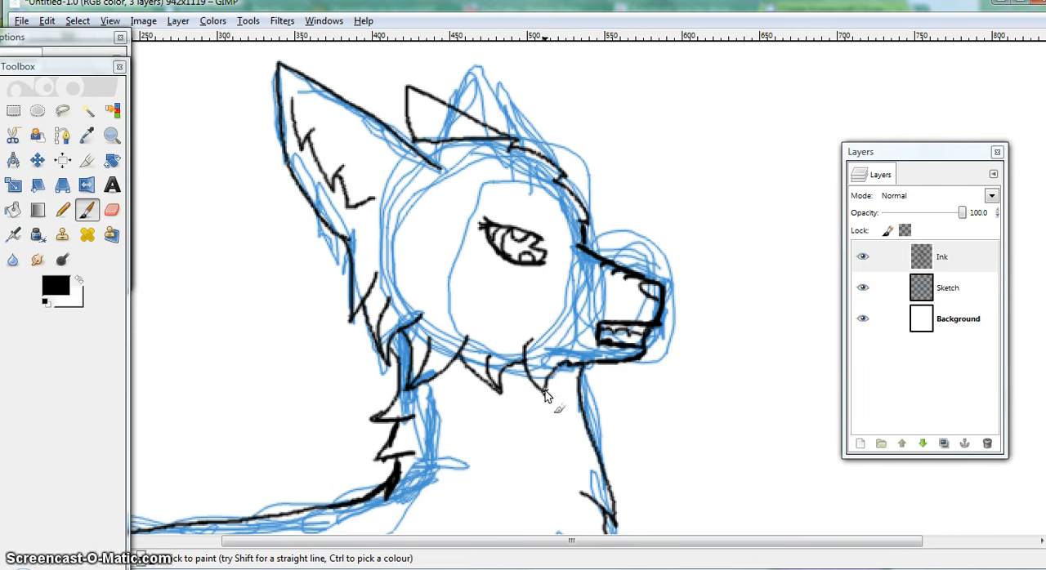
left_click_drag(544, 390, 540, 356)
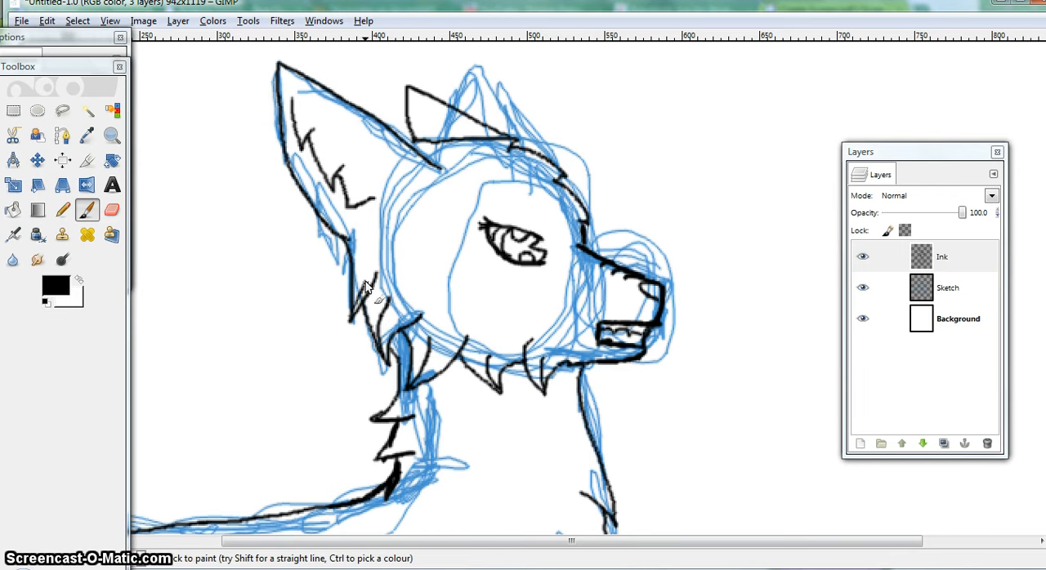
scroll(365, 317, "down", 5)
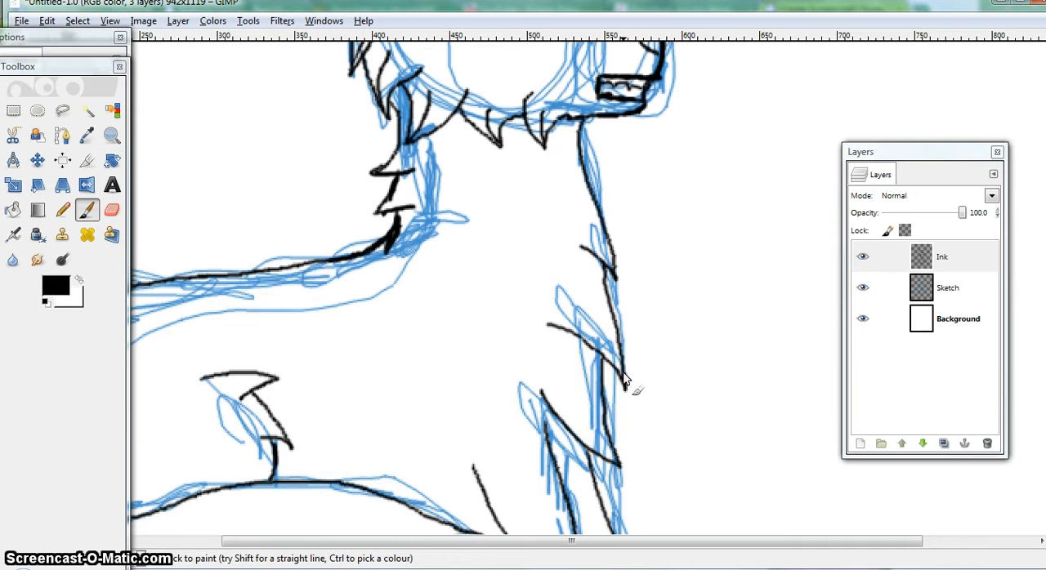
mouse_move(625, 380)
left_mouse_down()
mouse_move(576, 299)
mouse_move(601, 206)
mouse_move(565, 131)
left_mouse_up()
Ink a jagged band across the upper forelegs and small triangular stripes down the forelegs and on the hind leg
scroll(635, 321, "down", 5)
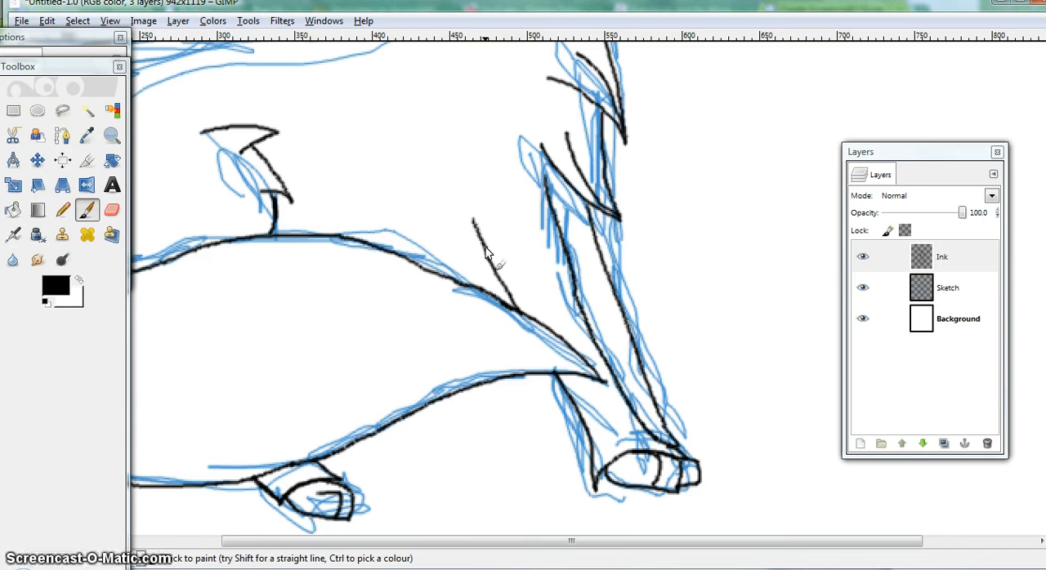
mouse_move(486, 247)
left_mouse_down()
mouse_move(552, 206)
mouse_move(560, 231)
mouse_move(595, 236)
left_mouse_up()
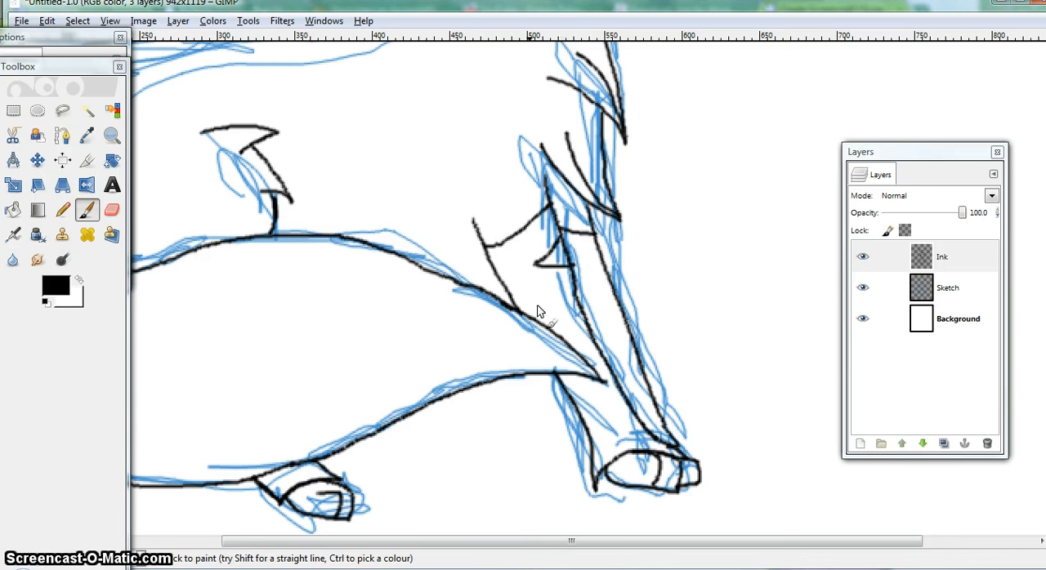
mouse_move(514, 306)
left_mouse_down()
mouse_move(554, 304)
mouse_move(541, 326)
left_mouse_up()
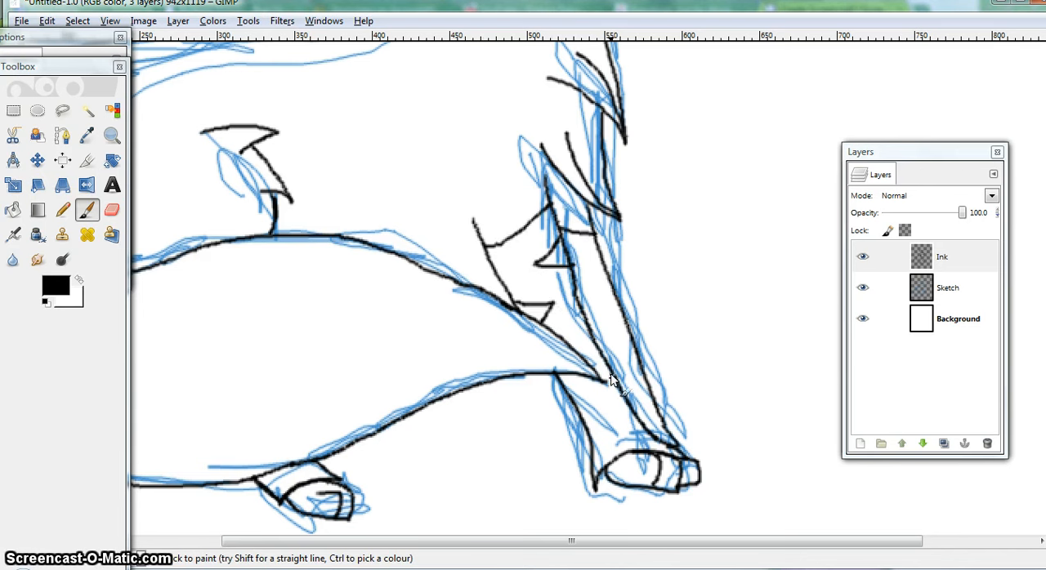
mouse_move(594, 412)
left_mouse_down()
mouse_move(629, 403)
mouse_move(608, 418)
mouse_move(597, 460)
left_mouse_up()
left_click_drag(590, 239, 577, 255)
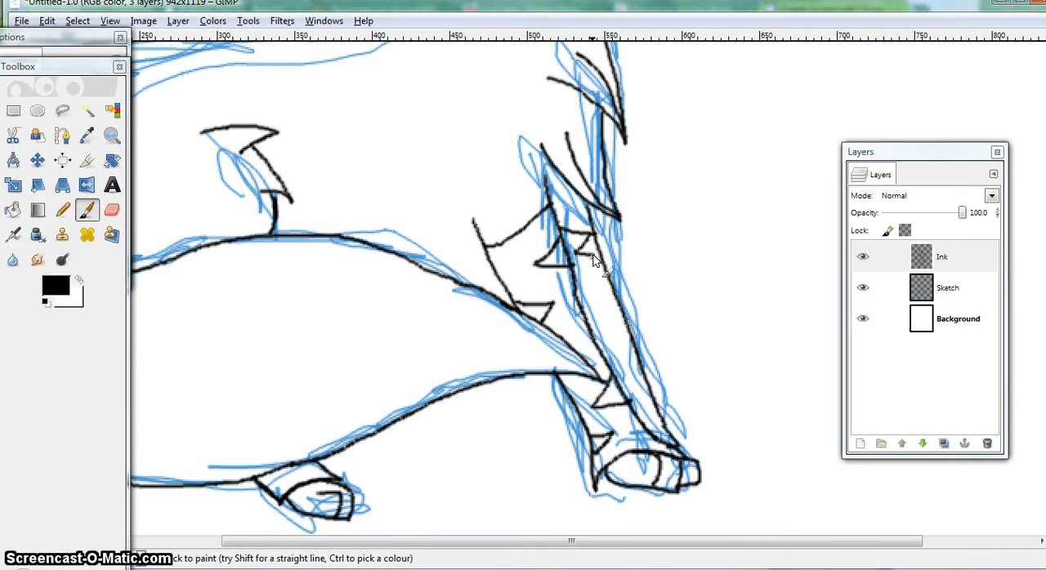
left_click_drag(577, 290, 598, 309)
left_click_drag(632, 356, 640, 372)
left_click_drag(590, 541, 462, 541)
left_click_drag(454, 479, 483, 473)
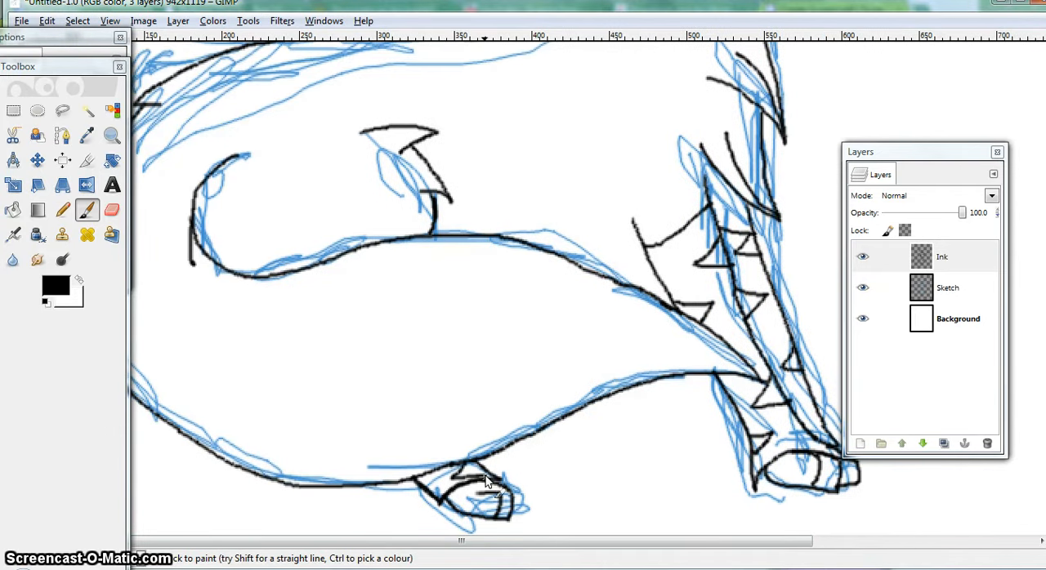
Ink large pointed stripes from the upper and lower edges of the tail and one on the rump's outer curve
scroll(362, 420, "up", 2)
scroll(387, 294, "left", 2)
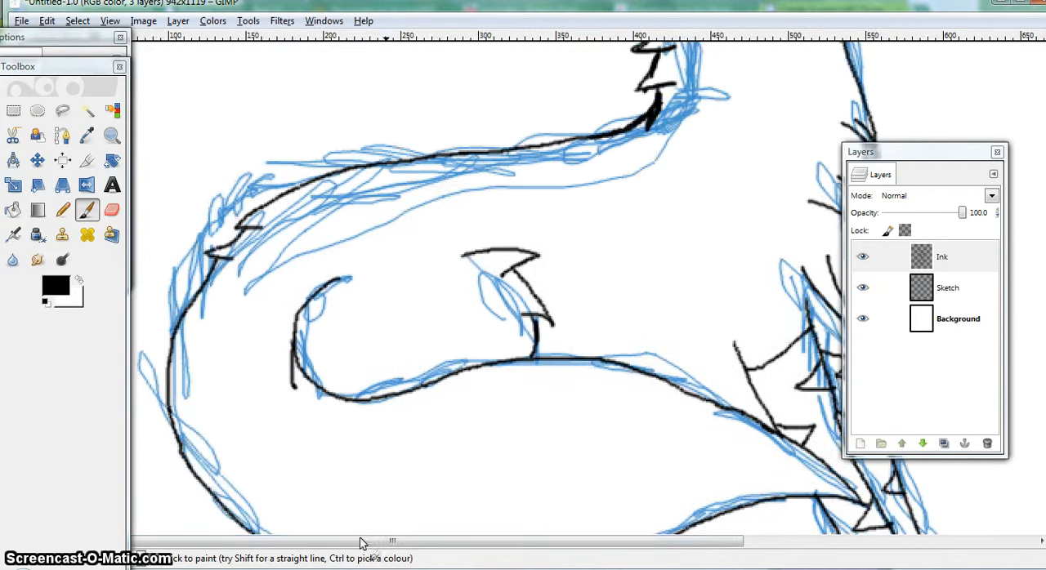
scroll(387, 294, "down", 2)
mouse_move(370, 278)
left_mouse_down()
mouse_move(426, 325)
mouse_move(447, 426)
mouse_move(494, 351)
mouse_move(529, 238)
left_mouse_up()
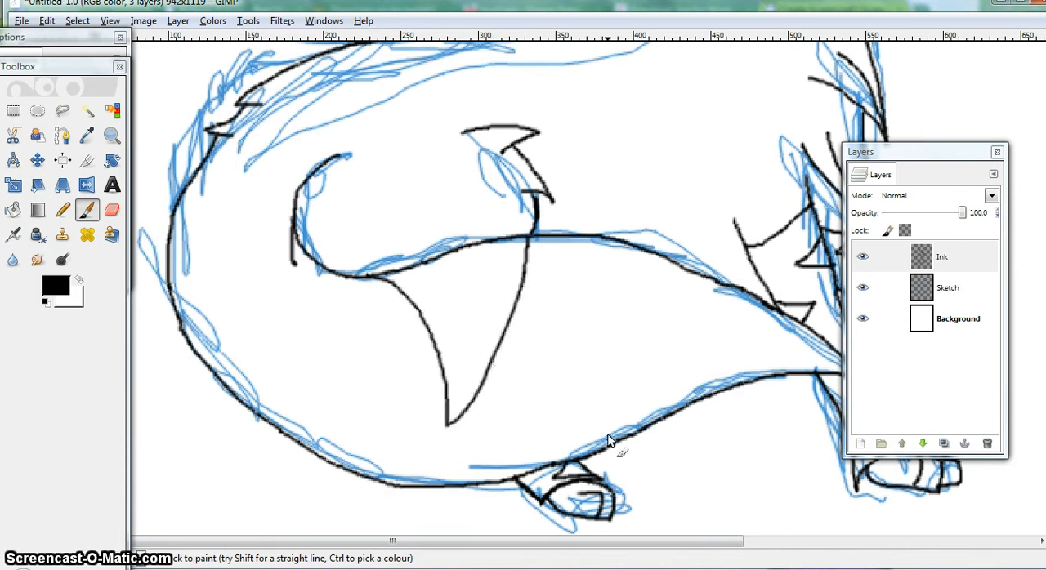
left_click_drag(602, 451, 638, 301)
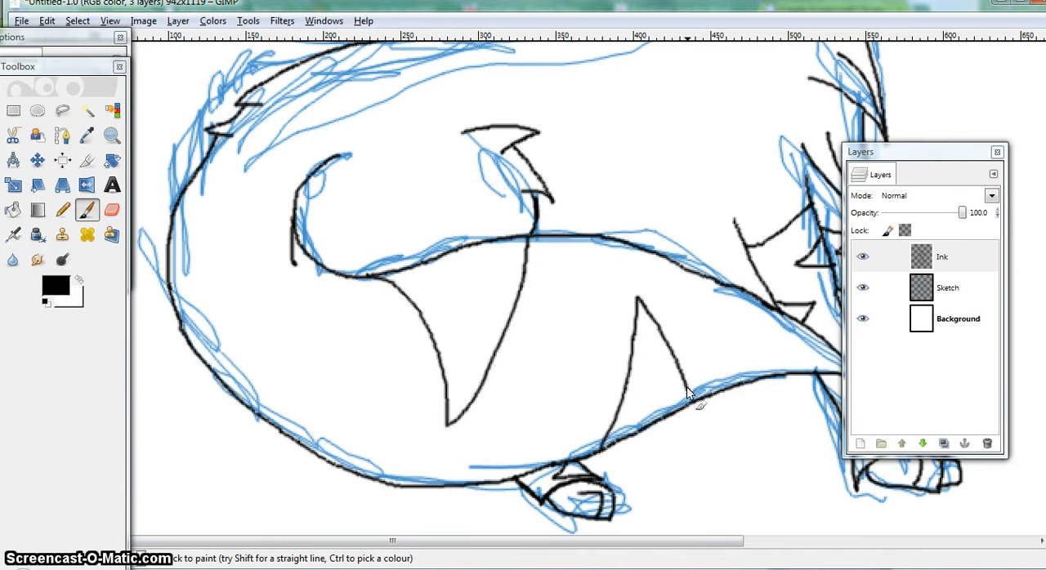
left_click_drag(766, 304, 779, 362)
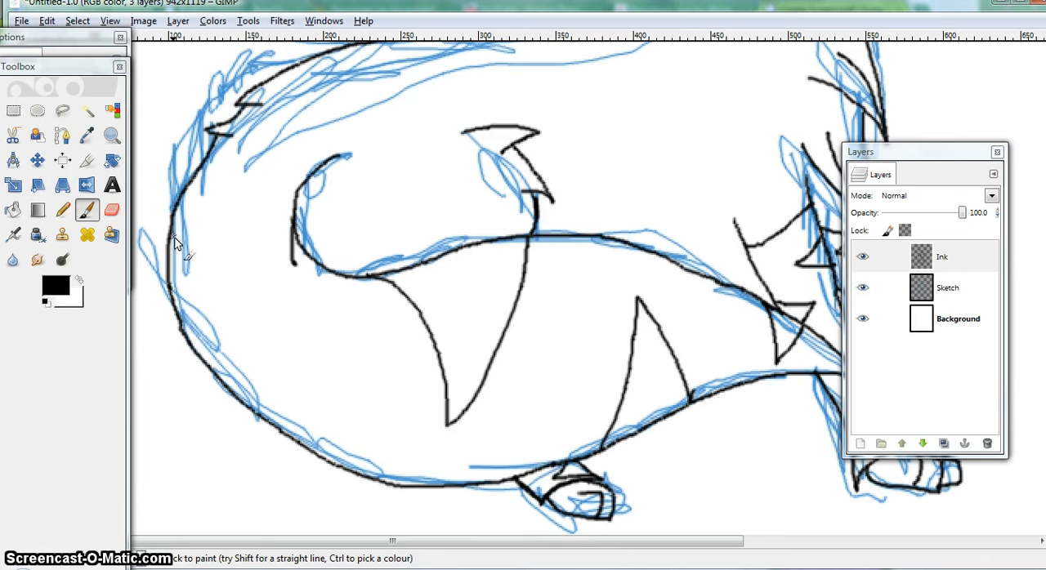
mouse_move(174, 242)
left_mouse_down()
mouse_move(197, 266)
mouse_move(284, 304)
mouse_move(265, 327)
left_mouse_up()
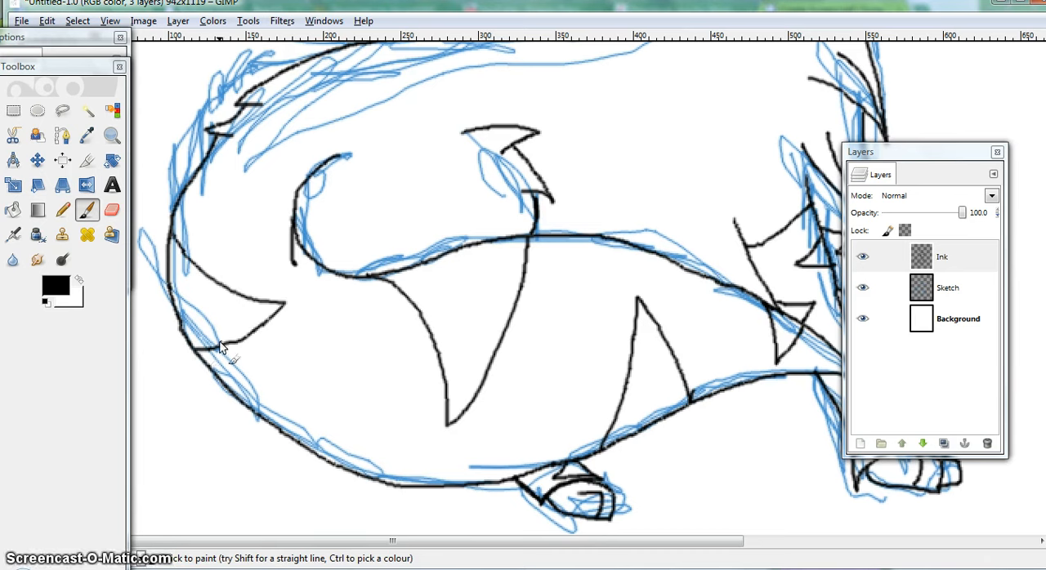
Ink two pointed stripes hanging from the back line and one pointing inward from the front of the neck
scroll(369, 315, "up", 3)
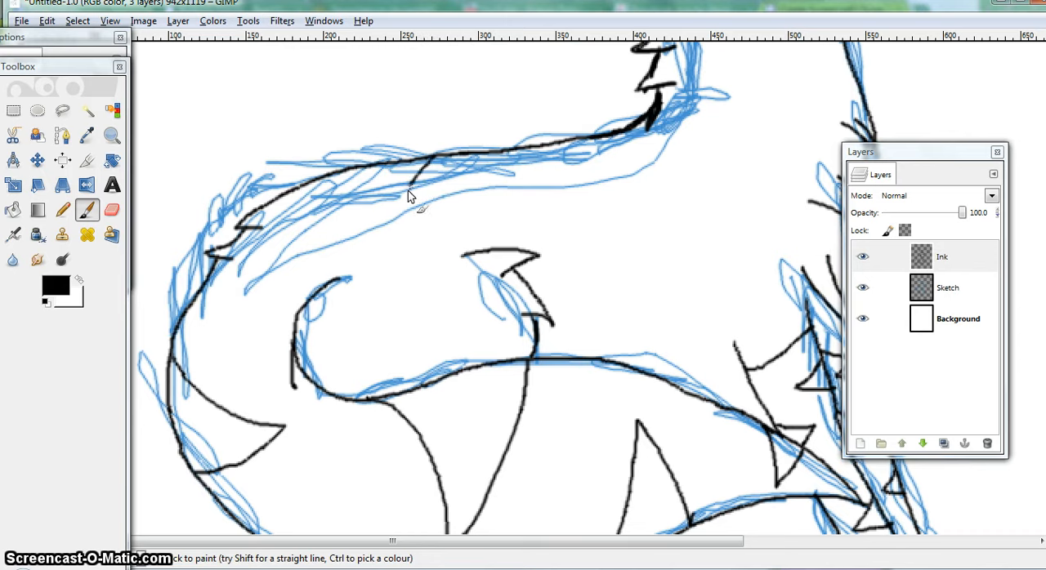
mouse_move(399, 299)
left_mouse_down()
mouse_move(333, 214)
mouse_move(327, 177)
left_mouse_up()
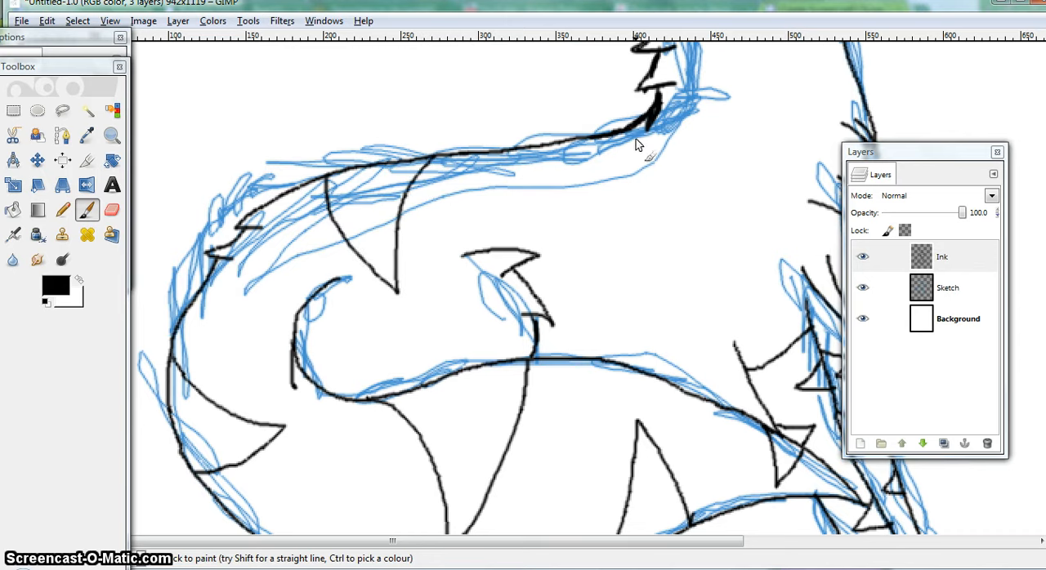
scroll(576, 214, "up", 3)
mouse_move(590, 271)
left_mouse_down()
mouse_move(609, 360)
mouse_move(545, 312)
mouse_move(524, 274)
left_mouse_up()
left_click_drag(637, 533, 712, 540)
mouse_move(728, 162)
left_mouse_down()
mouse_move(641, 244)
mouse_move(756, 231)
left_mouse_up()
Ink a small pointed marking at the bridge of the muzzle and another at the back of the jaw
scroll(650, 417, "up", 6)
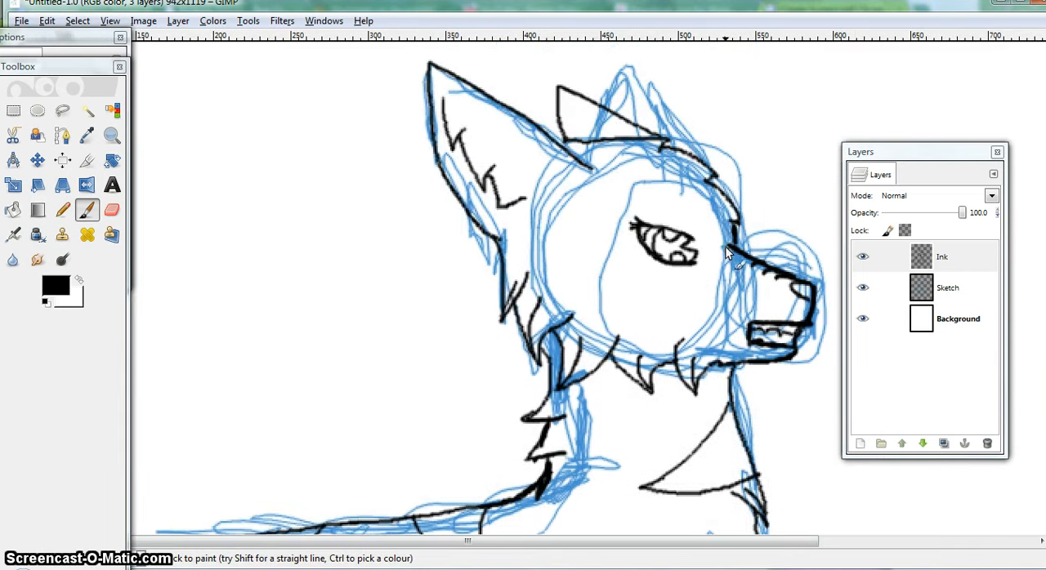
mouse_move(732, 246)
left_mouse_down()
mouse_move(728, 265)
mouse_move(745, 259)
left_mouse_up()
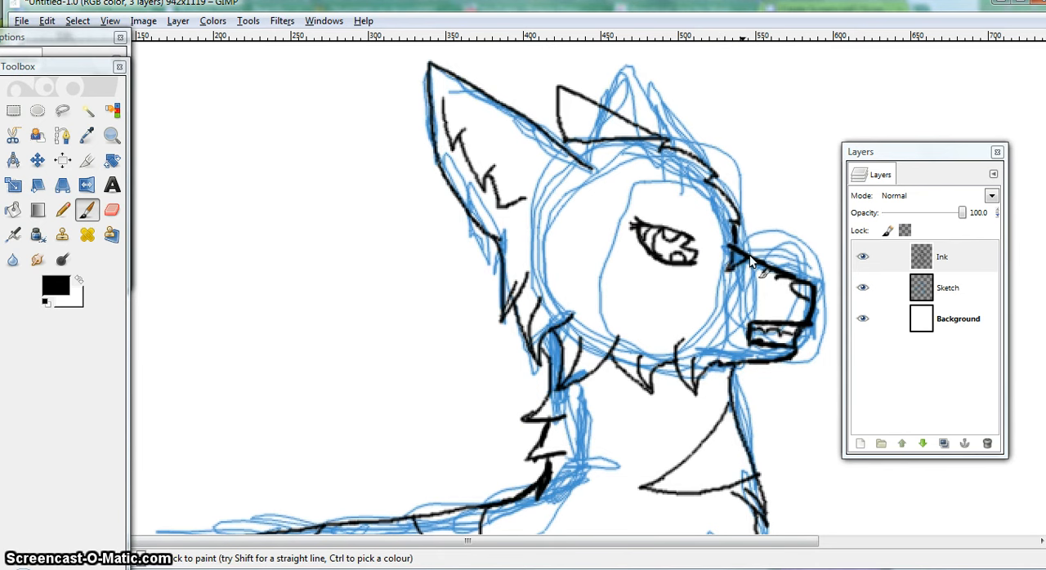
mouse_move(719, 367)
left_mouse_down()
mouse_move(724, 339)
mouse_move(737, 371)
left_mouse_up()
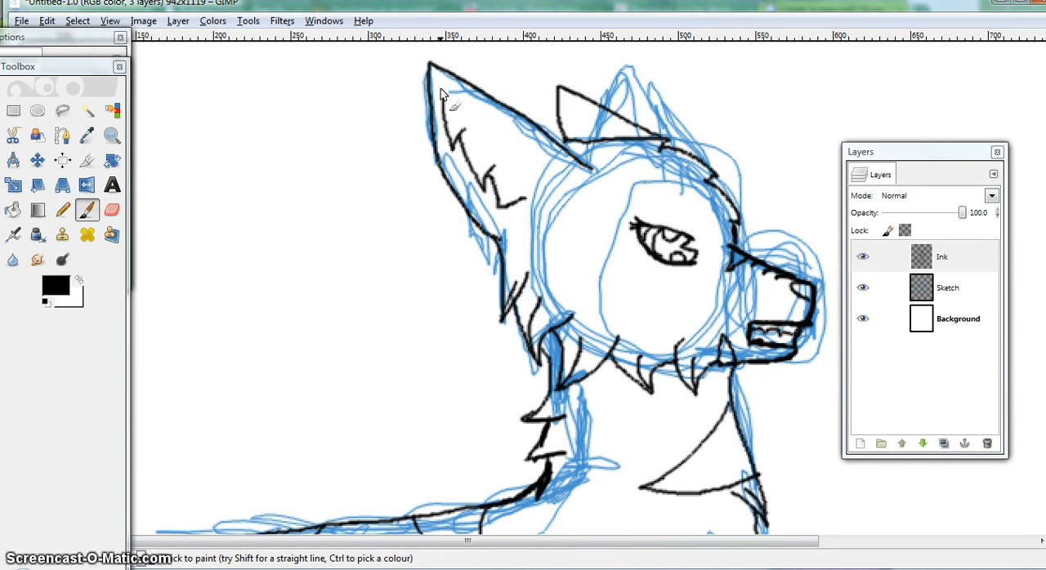
Ink small ring earrings along the outer edges of both ears and add an inner fur line to the far ear
mouse_move(433, 100)
left_mouse_down()
mouse_move(413, 88)
mouse_move(427, 79)
left_mouse_up()
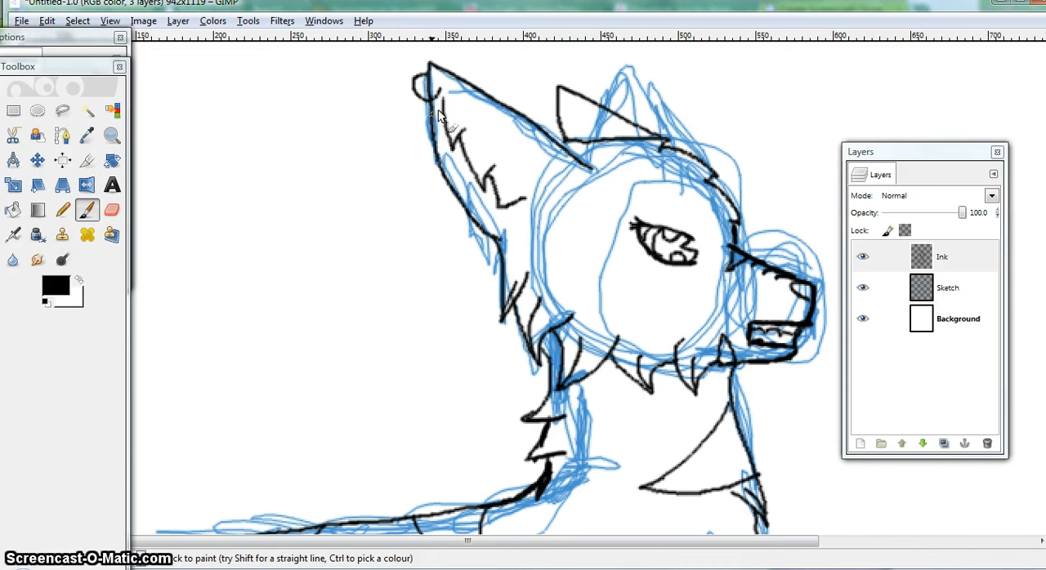
mouse_move(423, 121)
left_mouse_down()
mouse_move(418, 110)
mouse_move(433, 159)
mouse_move(432, 129)
left_mouse_up()
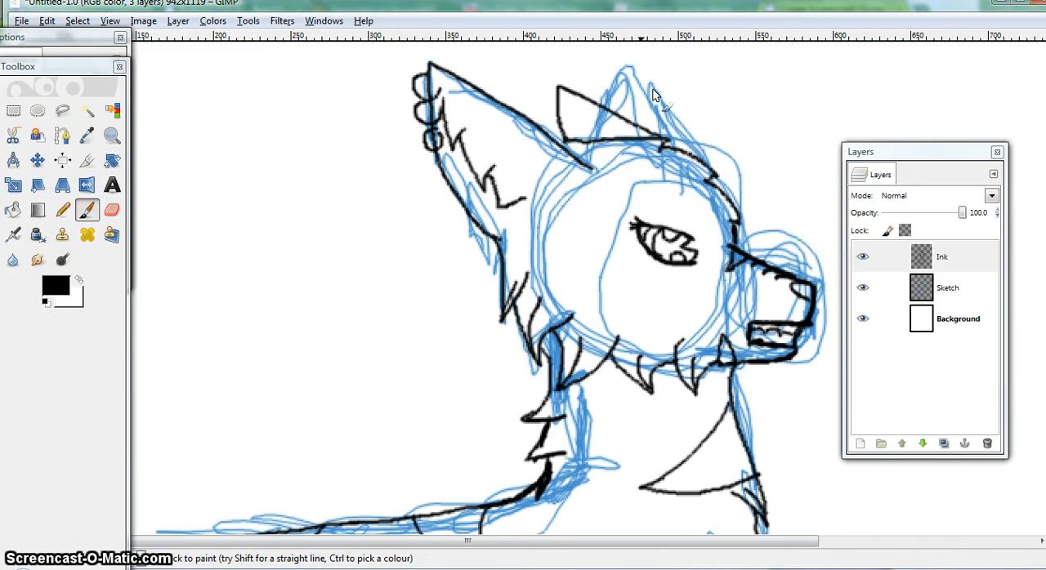
mouse_move(572, 121)
left_mouse_down()
mouse_move(546, 108)
mouse_move(561, 96)
mouse_move(570, 116)
mouse_move(610, 119)
left_mouse_up()
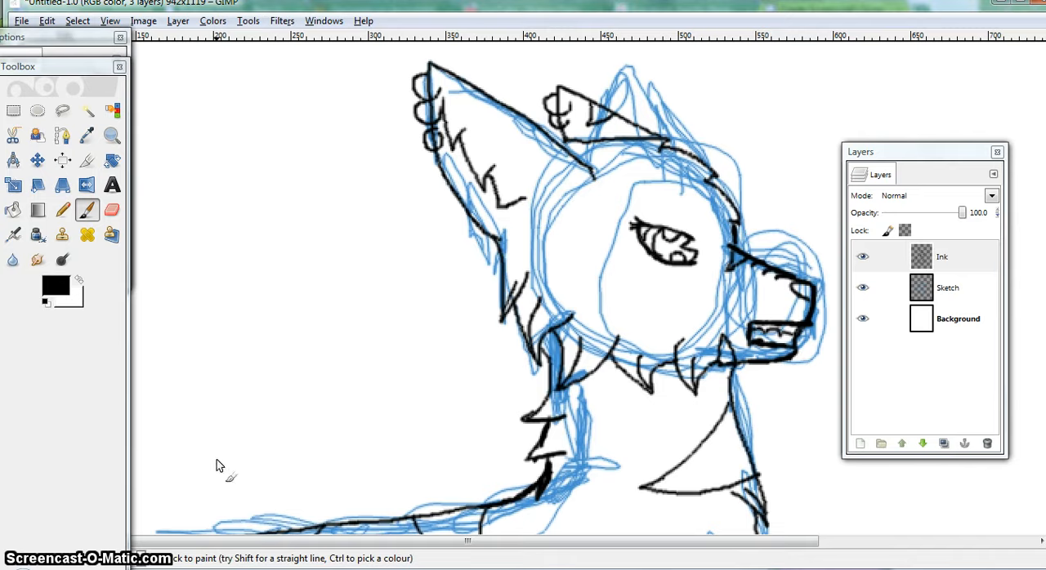
Show the whole canvas and delete the Sketch layer
left_click(151, 558)
left_click(133, 502)
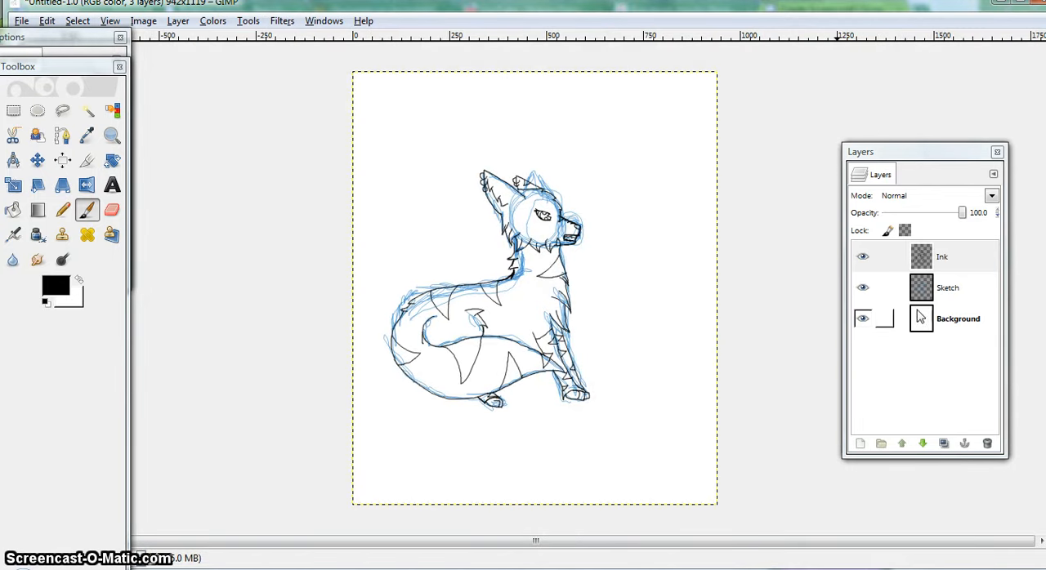
left_click(936, 287)
left_click(987, 443)
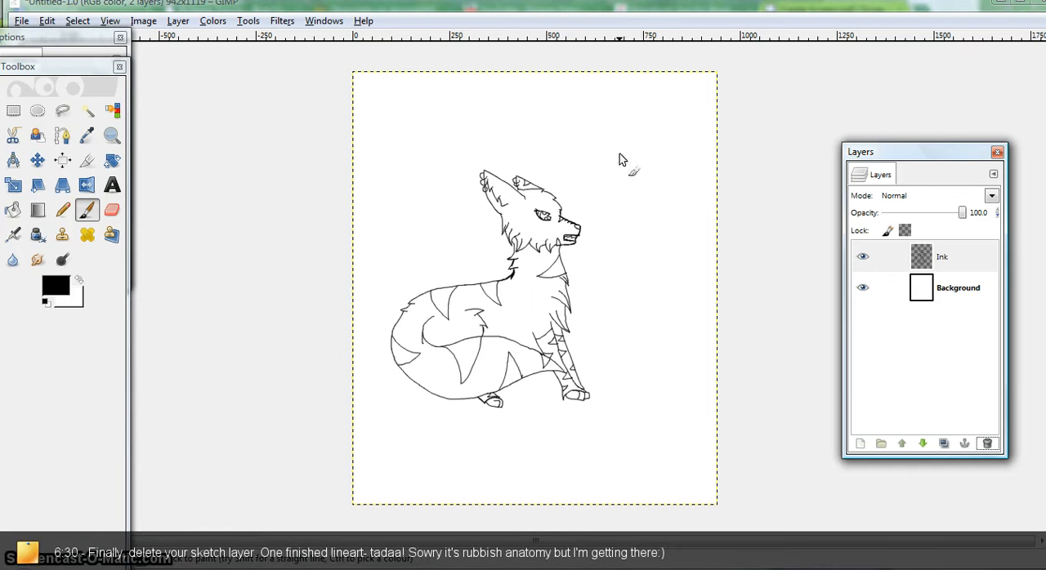
Draw a simple smiley face on the Ink layer in the empty area beside the canine's head
mouse_move(619, 153)
left_mouse_down()
mouse_move(625, 181)
mouse_move(638, 184)
mouse_move(614, 202)
mouse_move(666, 206)
mouse_move(666, 188)
left_mouse_up()
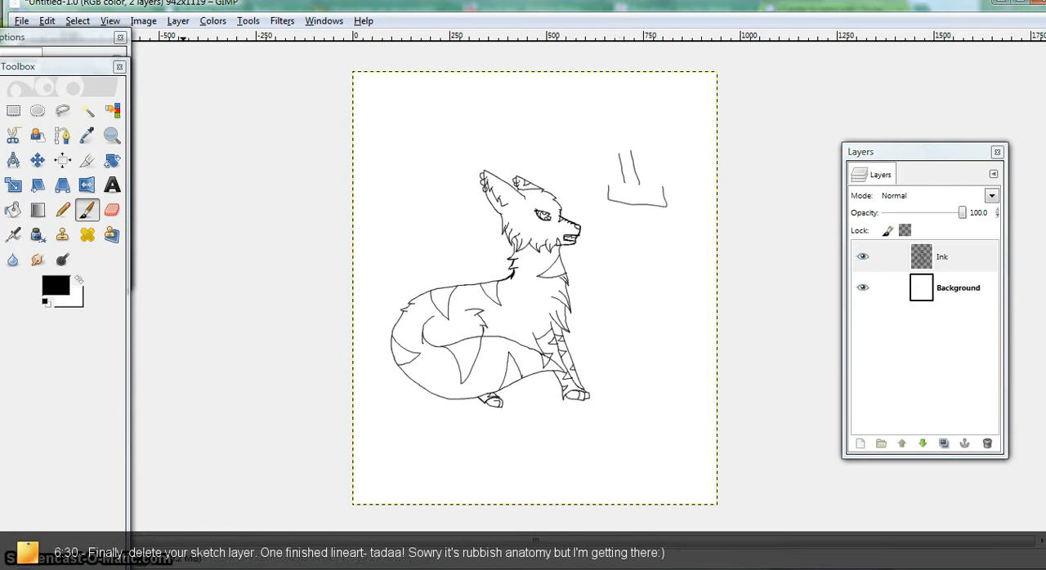